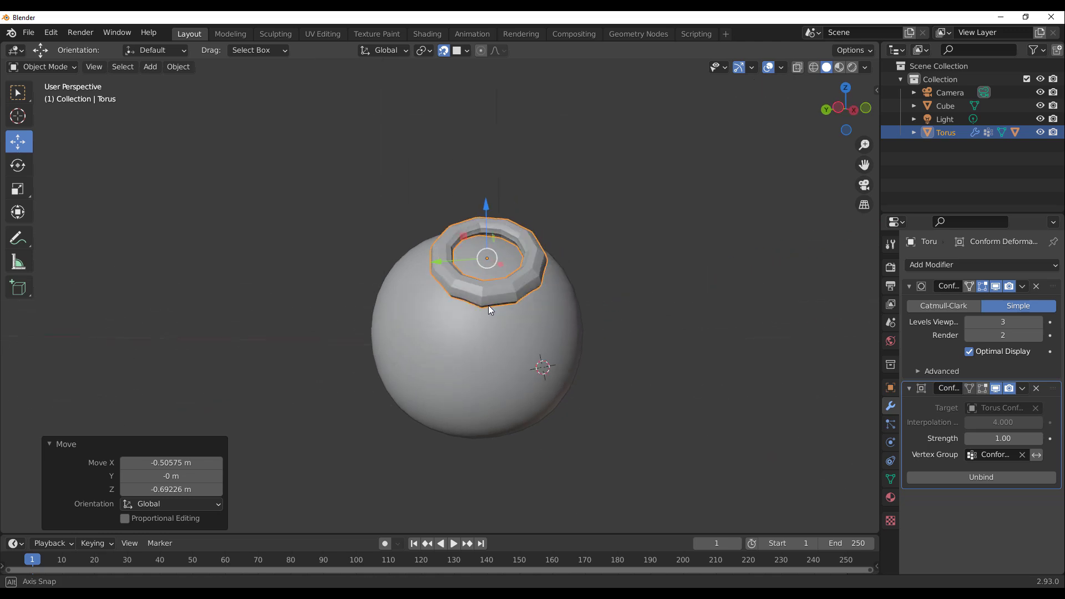
# - Move the conformed torus across the sphere's surface with the movement locked off the X axis
pyautogui.press('g')
pyautogui.hotkey('shift', 'x')
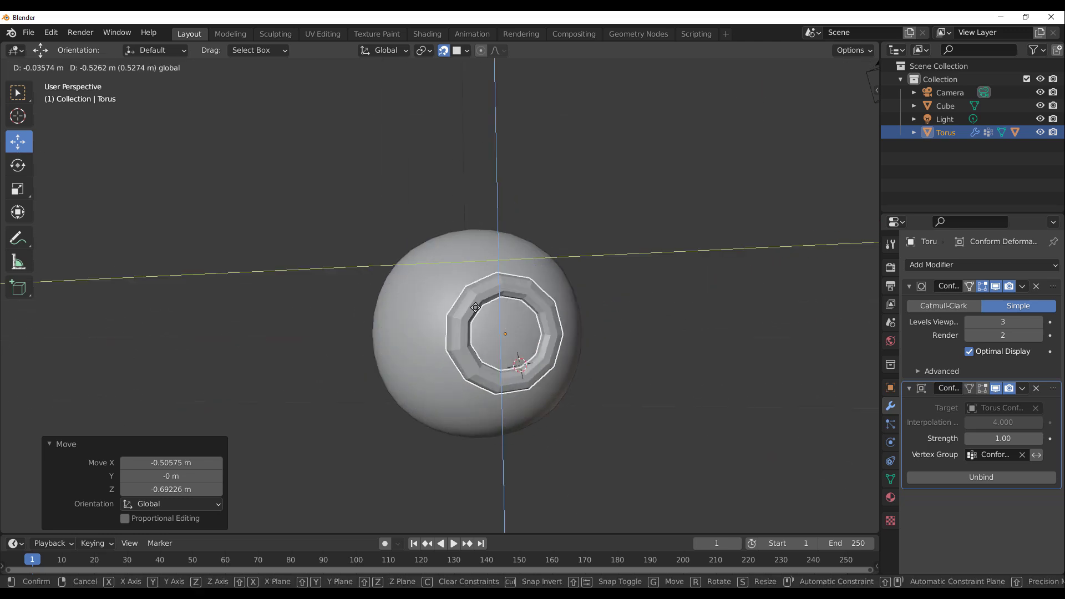
pyautogui.click(455, 310)
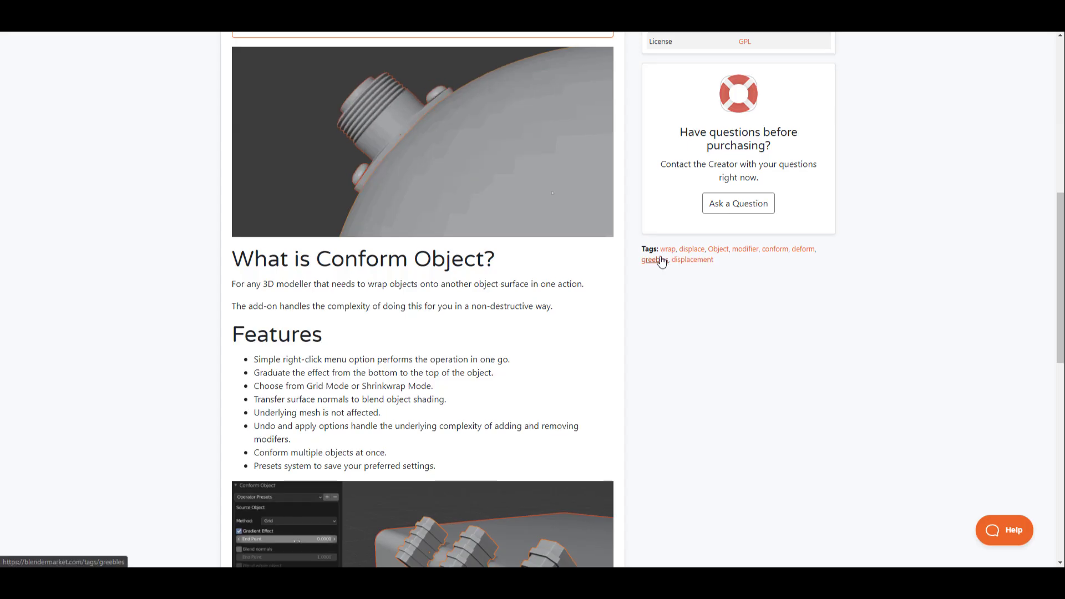
# - Switch to the browser and review the features and demo images on the Conform Object product page
pyautogui.scroll(-3, 625, 303)
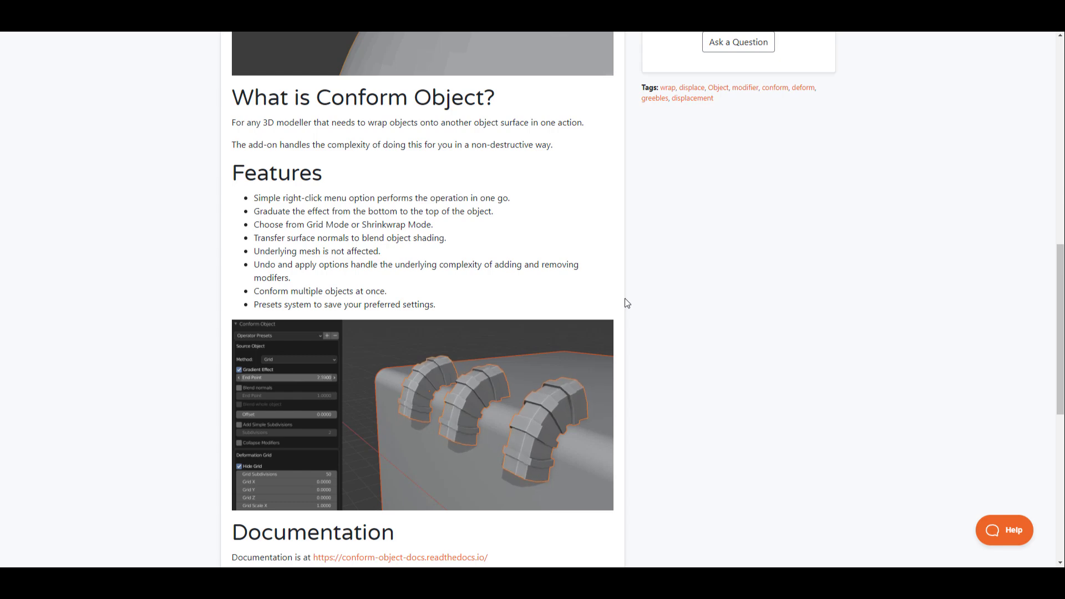
pyautogui.scroll(7, 666, 291)
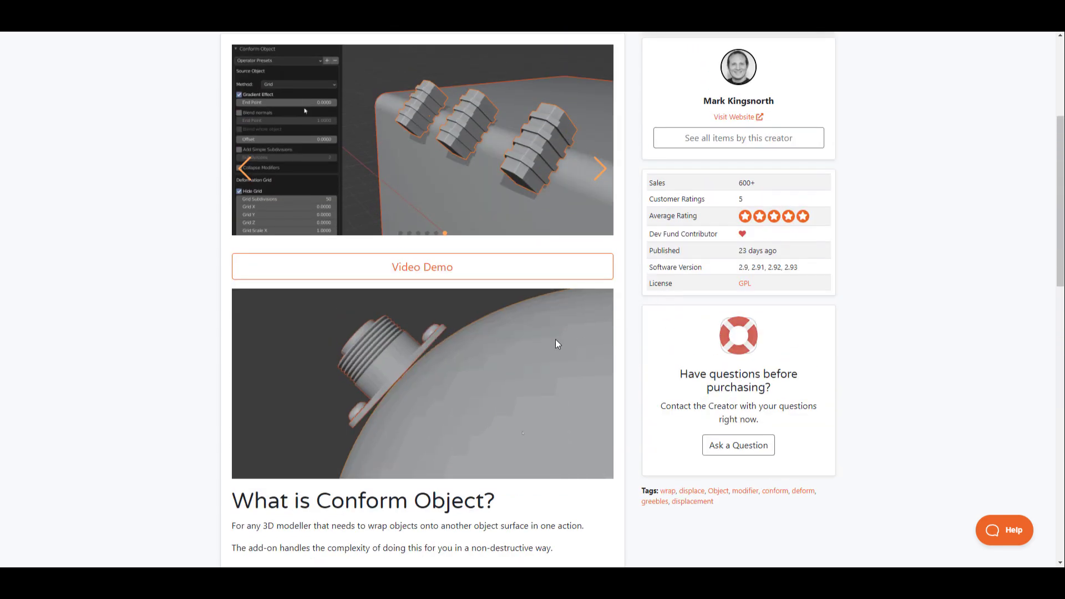
pyautogui.scroll(-7, 534, 364)
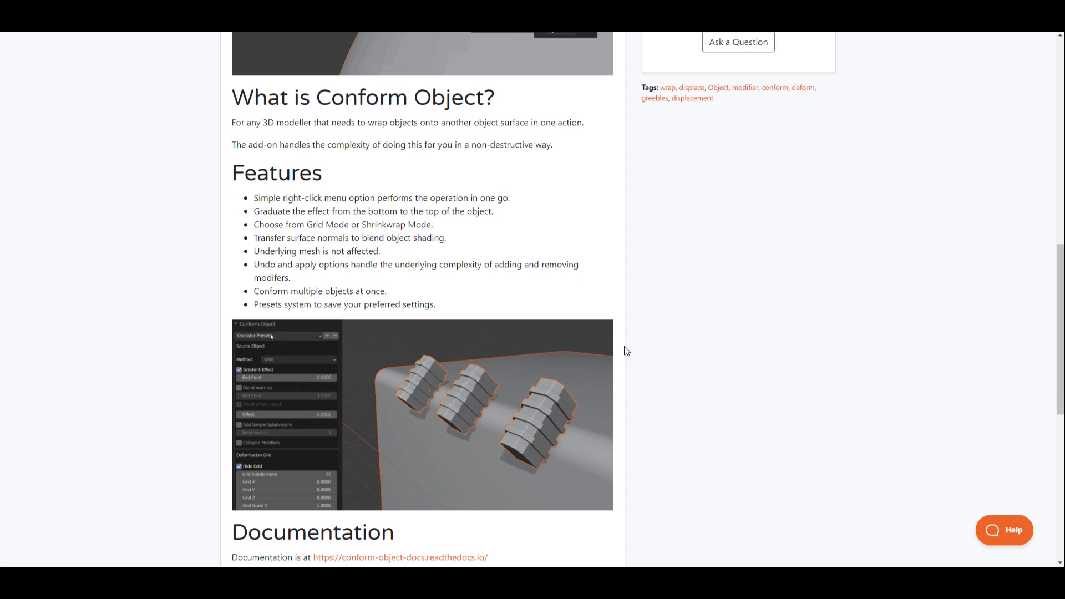
pyautogui.scroll(11, 633, 351)
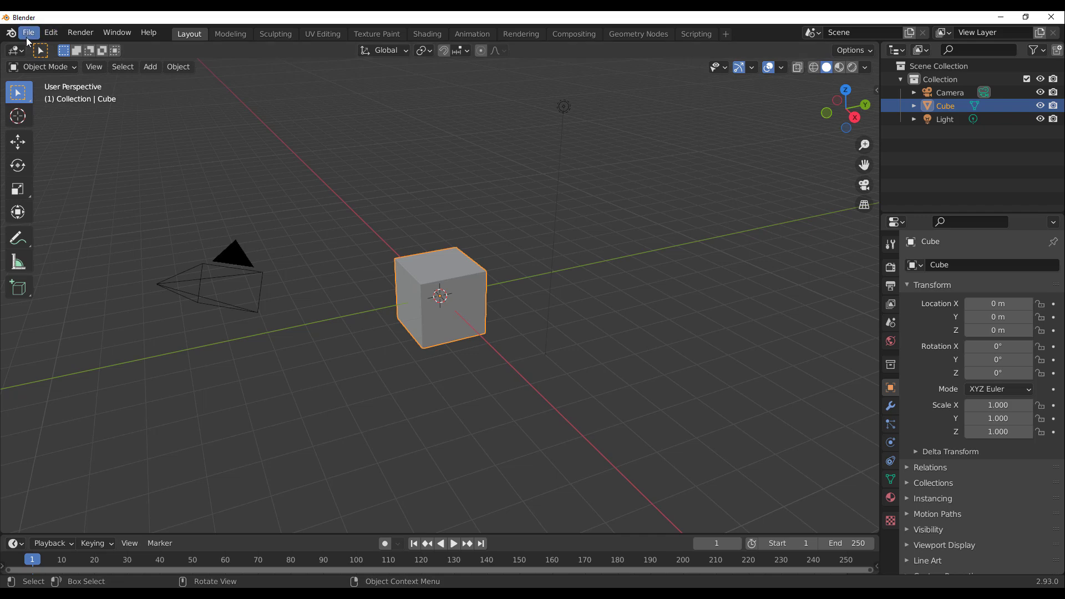
# - Deselect the default cube and reveal the Conform add-on's controls in the 3D viewport
pyautogui.click(51, 33)
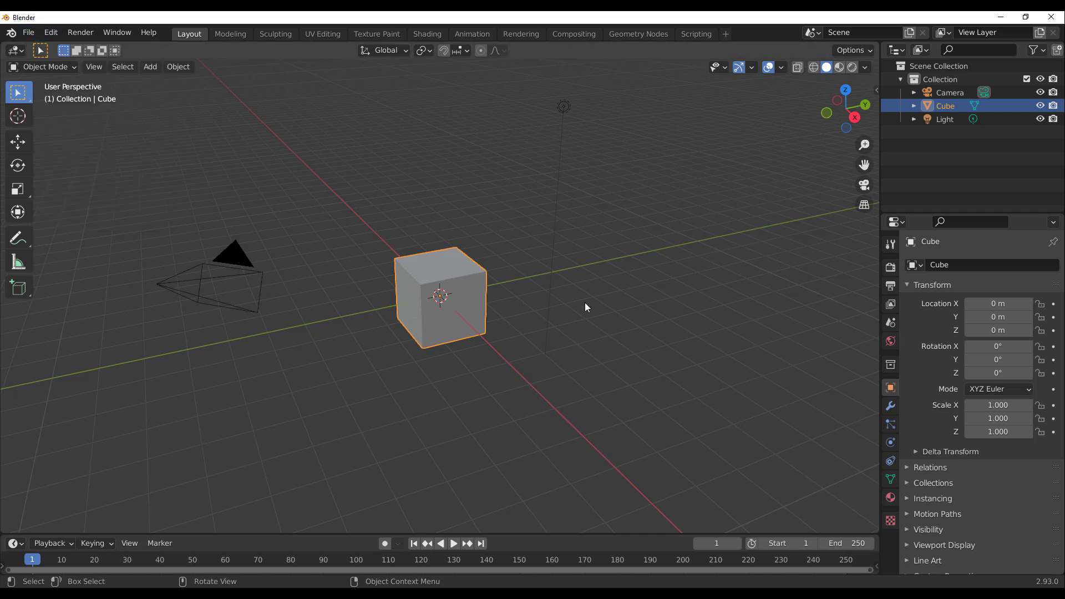
pyautogui.click(645, 269)
pyautogui.press('n')
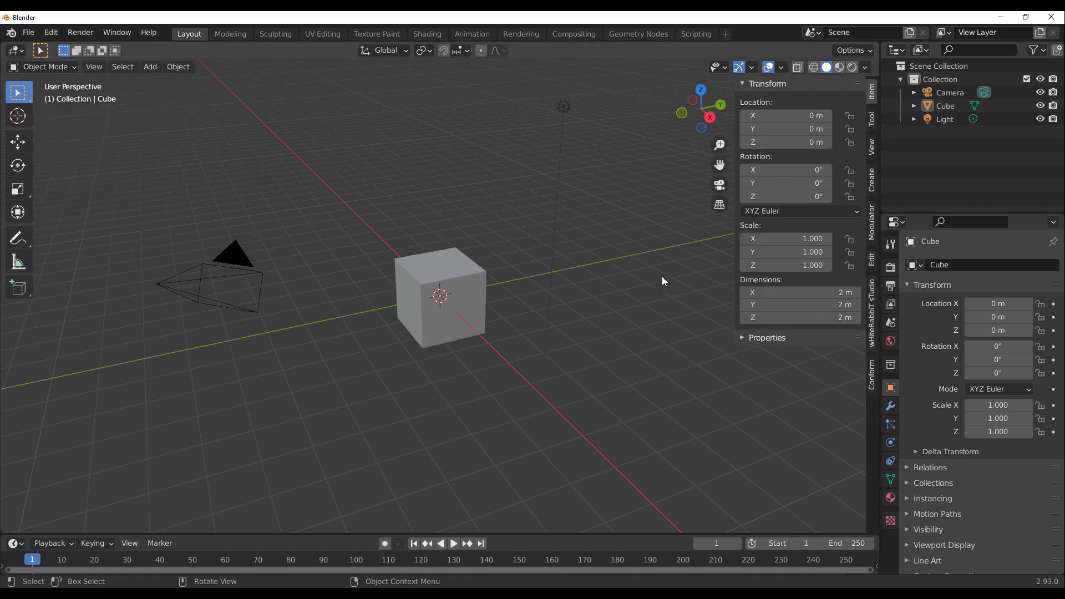
pyautogui.click(871, 377)
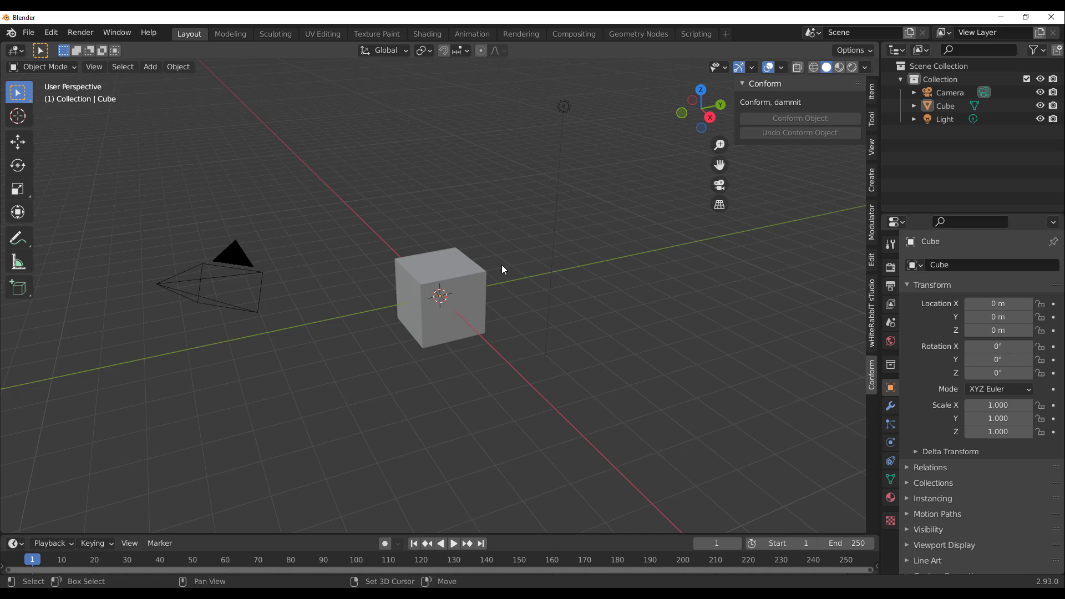
# - Add a UV sphere at the origin and scale it up to about 2.564
pyautogui.hotkey('shift', 'a')
pyautogui.moveTo(504, 265)
pyautogui.click(573, 308)
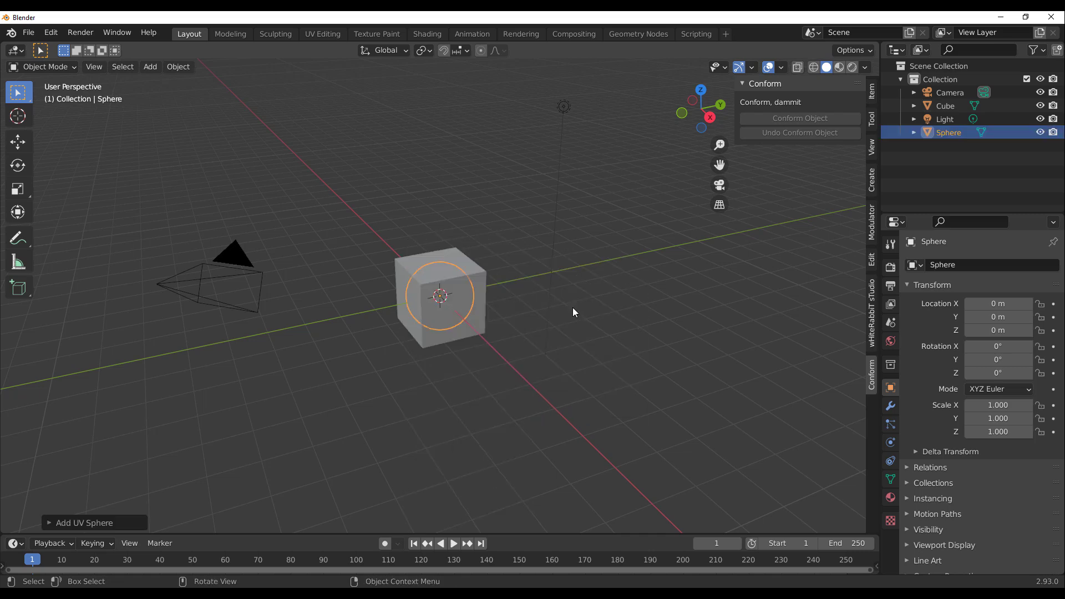
pyautogui.press('s')
pyautogui.click(43, 498)
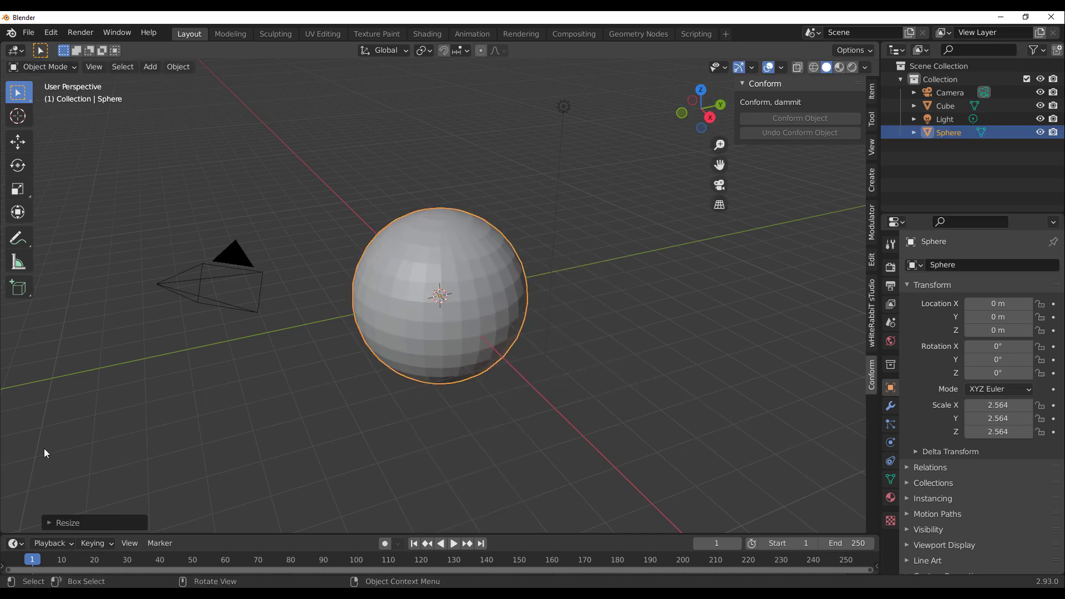
# - Move the cube out of the sphere so it stands beside it
pyautogui.click(904, 106)
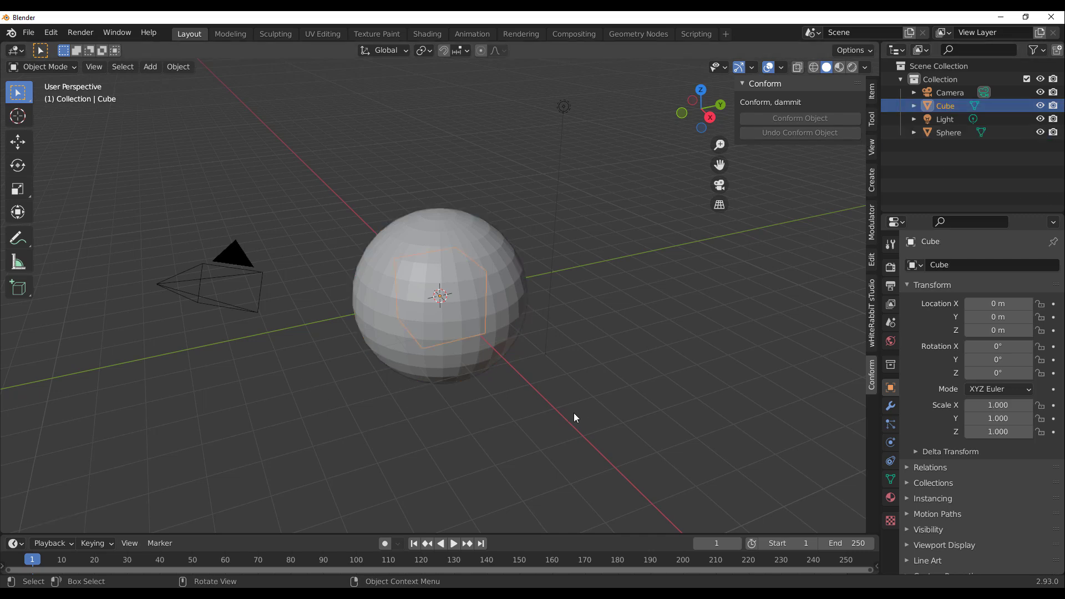
pyautogui.press('g')
pyautogui.click(766, 405)
# - Add a Catmull-Clark Subdivision modifier with viewport level 3 to the sphere
pyautogui.scroll(3, 362, 217)
pyautogui.click(483, 256)
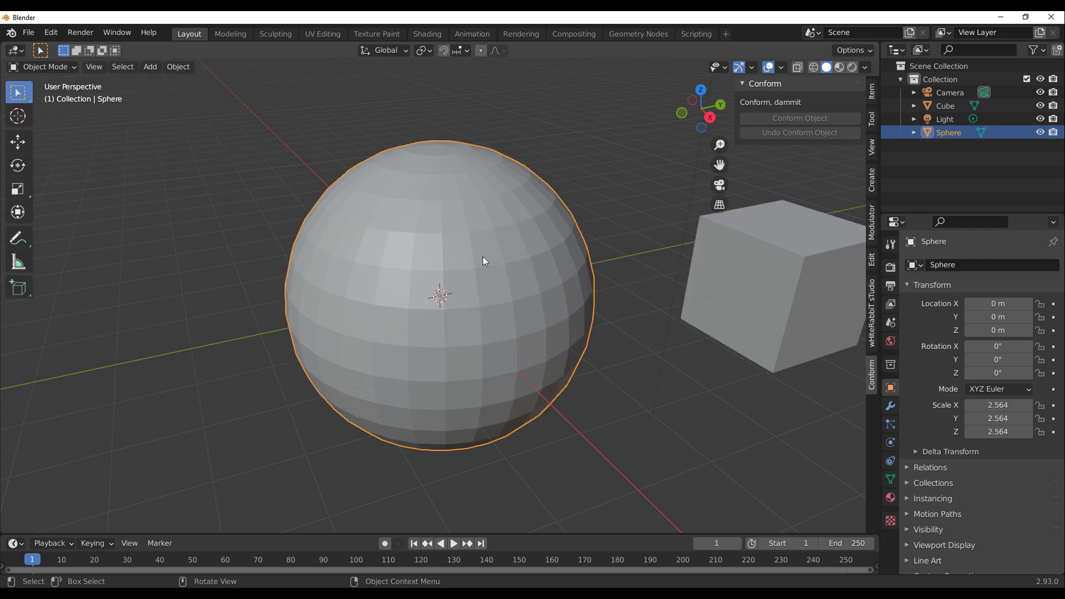
pyautogui.scroll(-3, 483, 253)
pyautogui.hotkey('ctrl', '2')
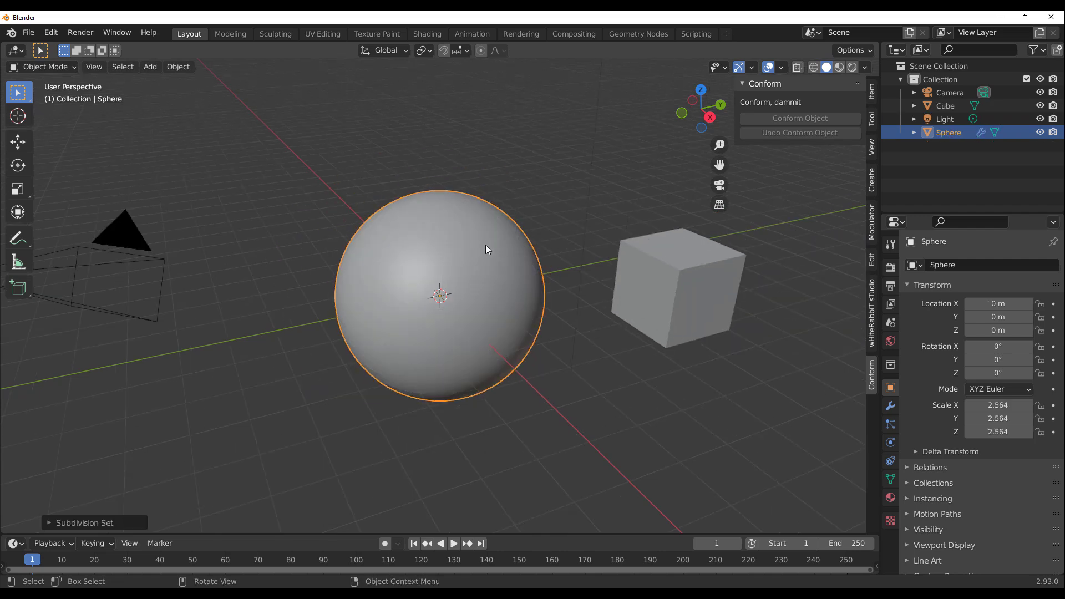
# - Apply Shade Smooth to the sphere
pyautogui.rightClick(520, 119)
pyautogui.click(553, 131)
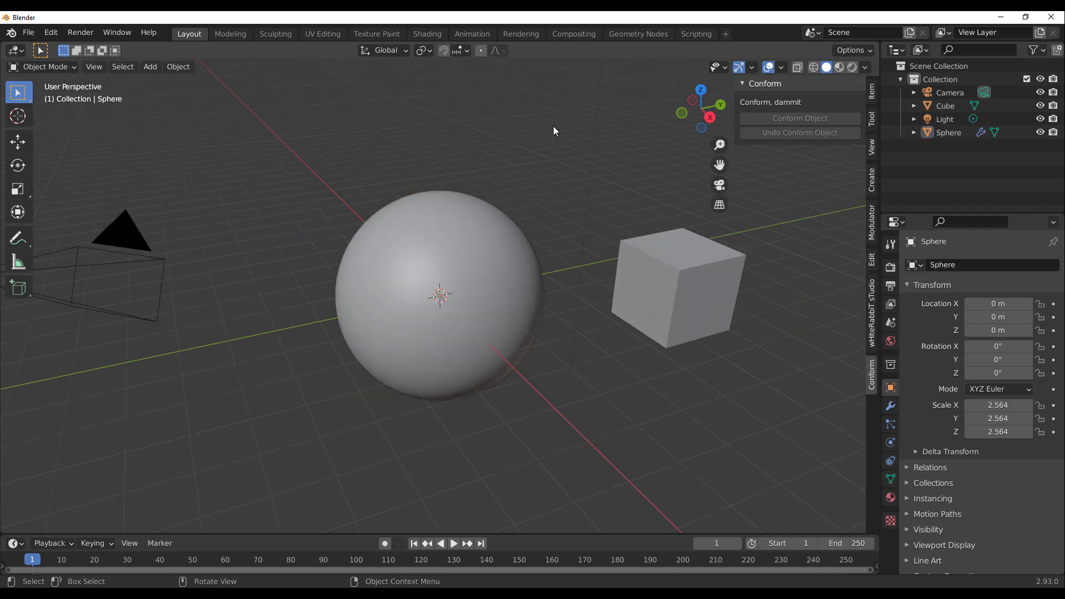
pyautogui.rightClick(554, 131)
pyautogui.click(430, 205)
pyautogui.rightClick(504, 125)
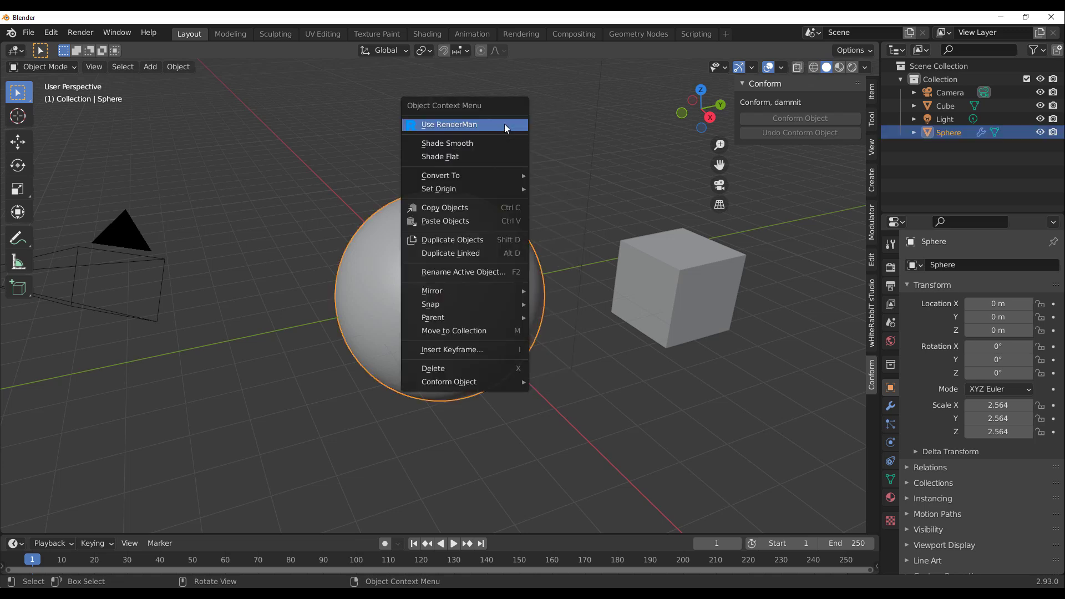
pyautogui.click(481, 145)
# - Apply the Subdivision modifier on the sphere
pyautogui.click(892, 403)
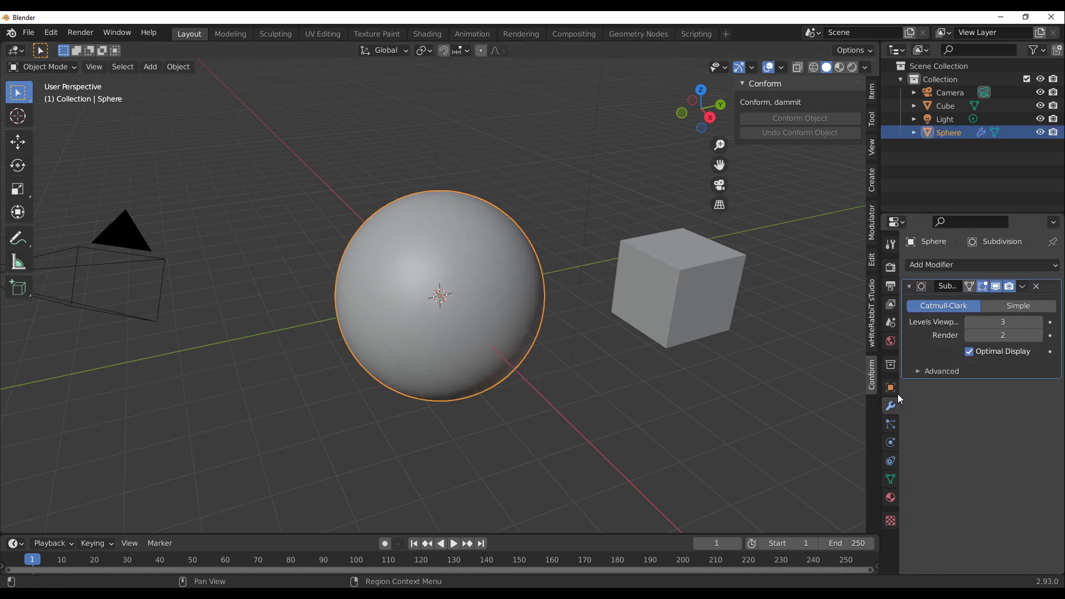
pyautogui.click(1024, 287)
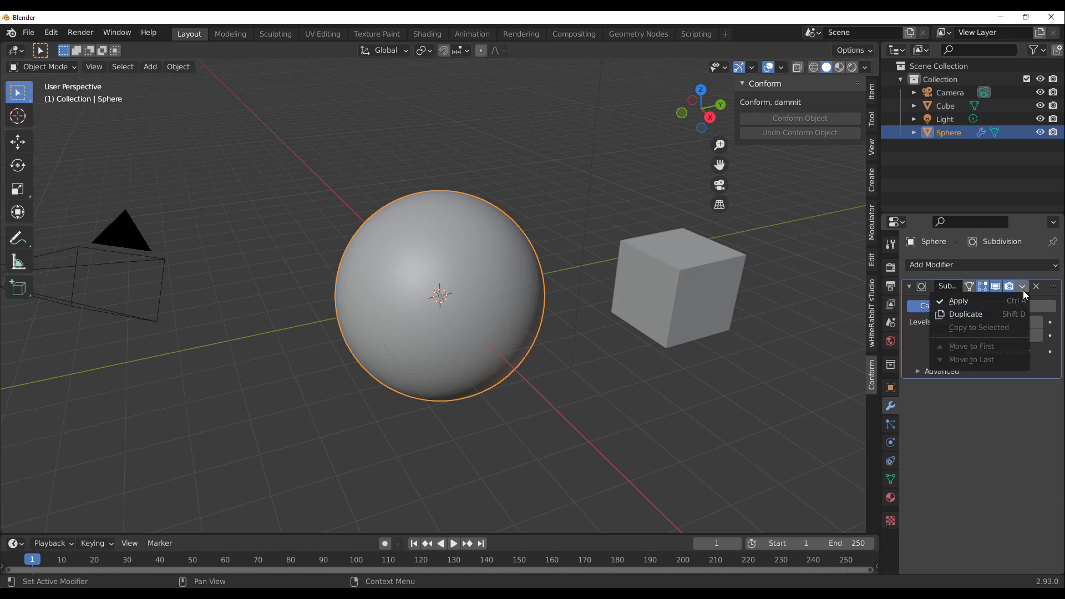
pyautogui.click(991, 302)
# - Select the cube with the sphere as active object, check that Conform Object is available, and clear the selection
pyautogui.click(652, 258)
pyautogui.scroll(-2, 691, 295)
pyautogui.scroll(-2, 691, 296)
pyautogui.scroll(3, 701, 292)
pyautogui.keyDown('shift'); pyautogui.moveTo(478, 261); pyautogui.dragTo(448, 266, button='middle'); pyautogui.keyUp('shift')
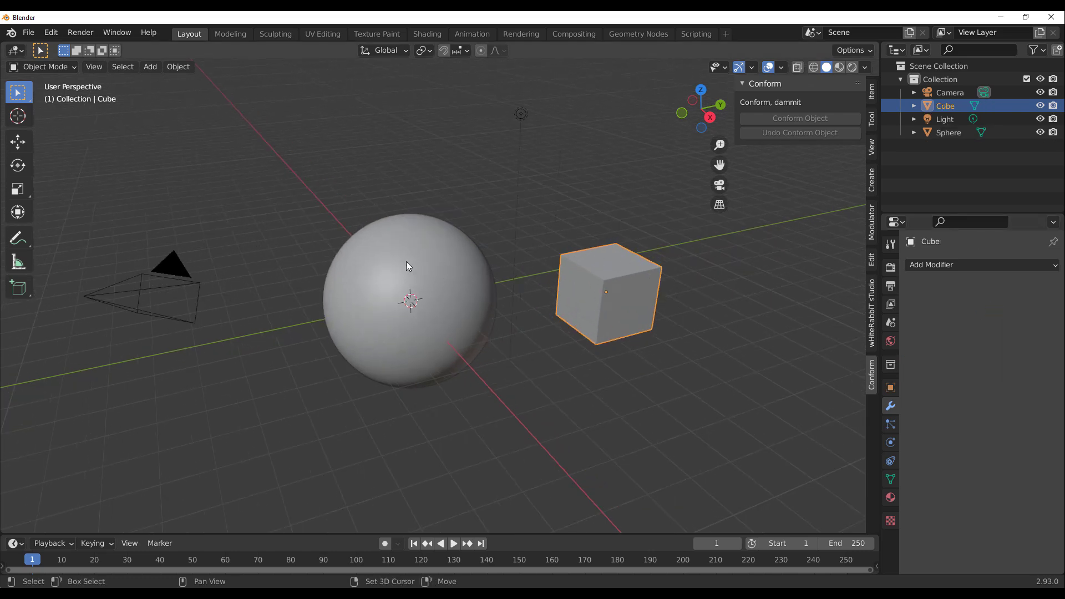
pyautogui.keyDown('shift'); pyautogui.click(408, 245); pyautogui.keyUp('shift')
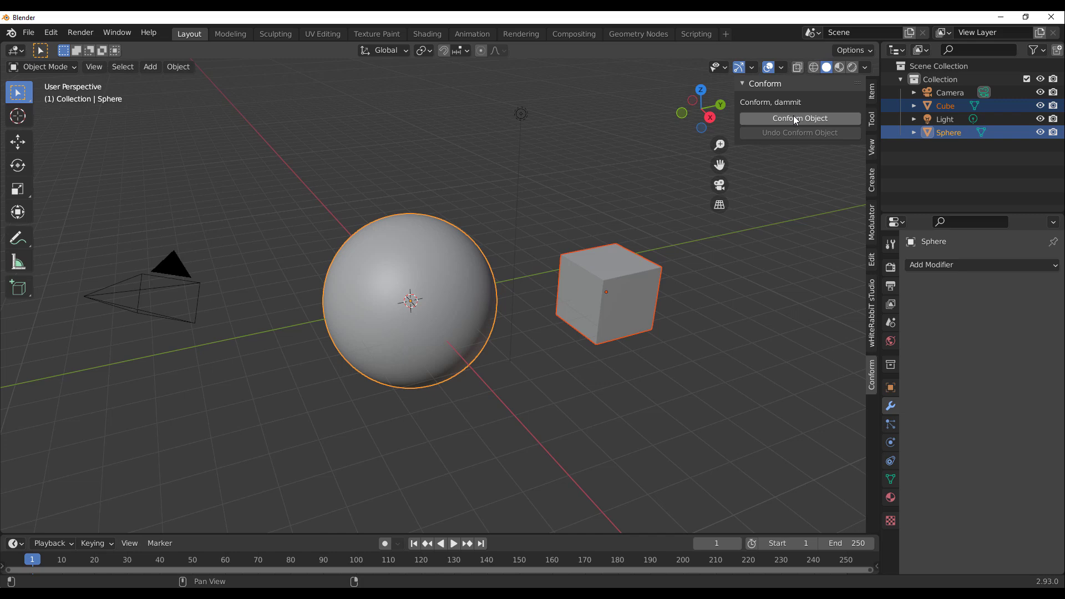
pyautogui.click(723, 406)
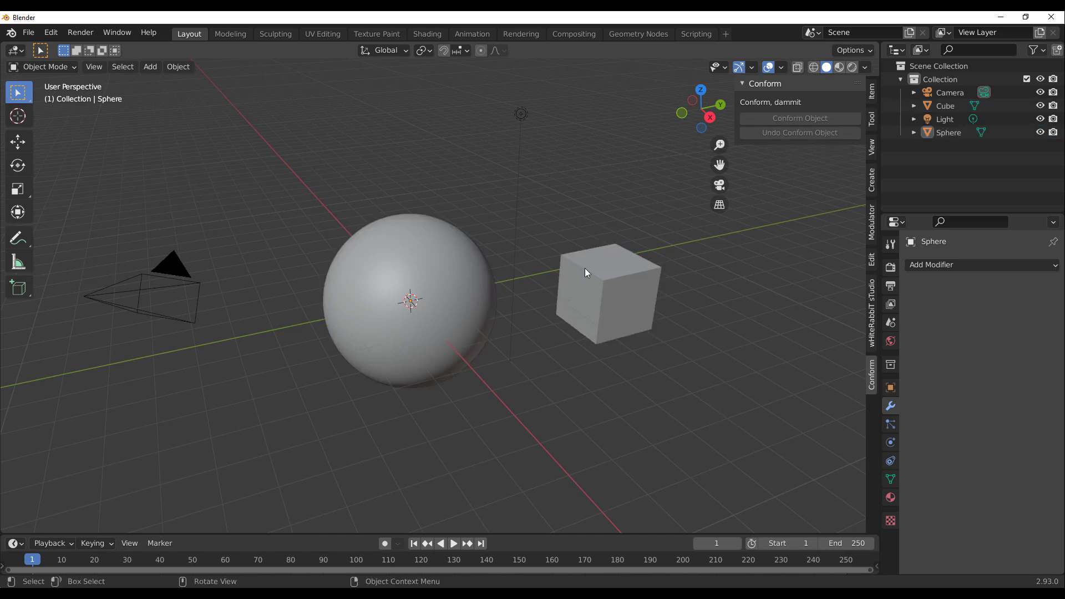
# - Reselect the cube and the sphere and examine the Conform Object options offered for the selected objects
pyautogui.click(585, 269)
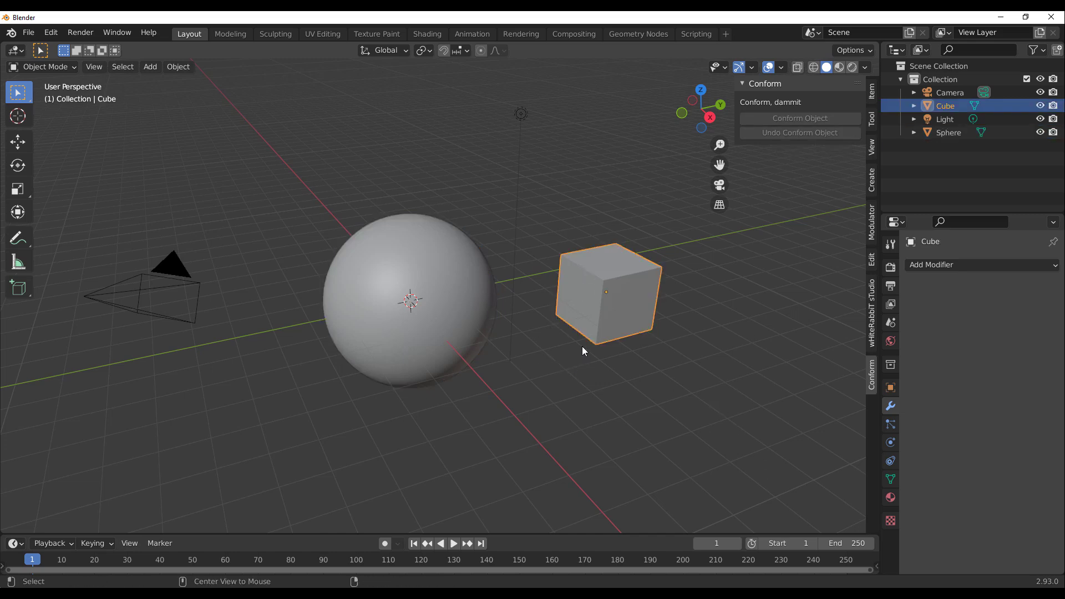
pyautogui.moveTo(575, 368); pyautogui.dragTo(561, 352, button='middle')
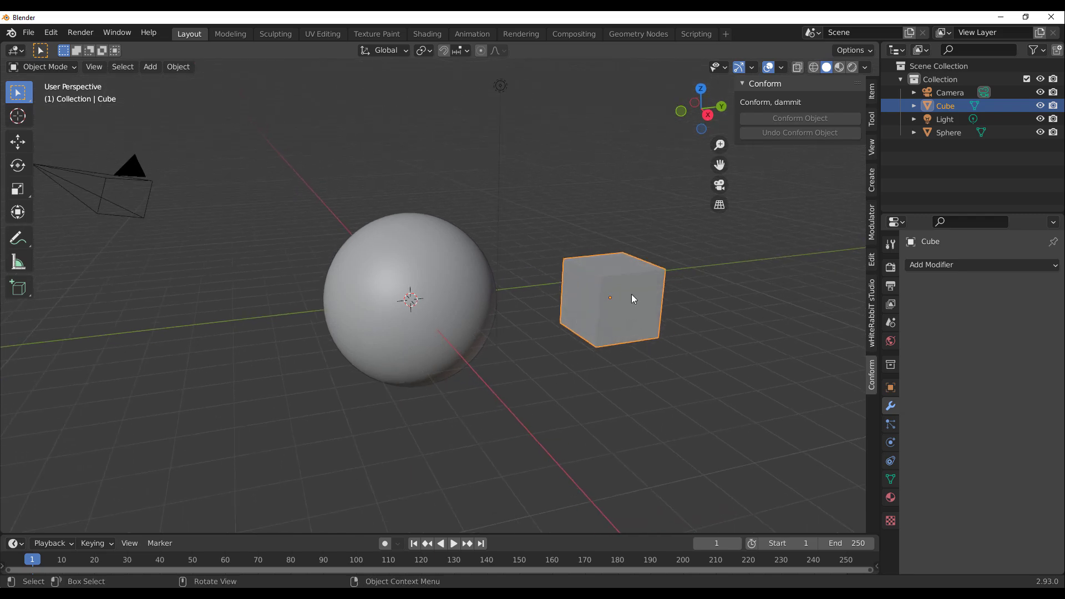
pyautogui.keyDown('shift'); pyautogui.click(390, 239); pyautogui.keyUp('shift')
pyautogui.rightClick(297, 92)
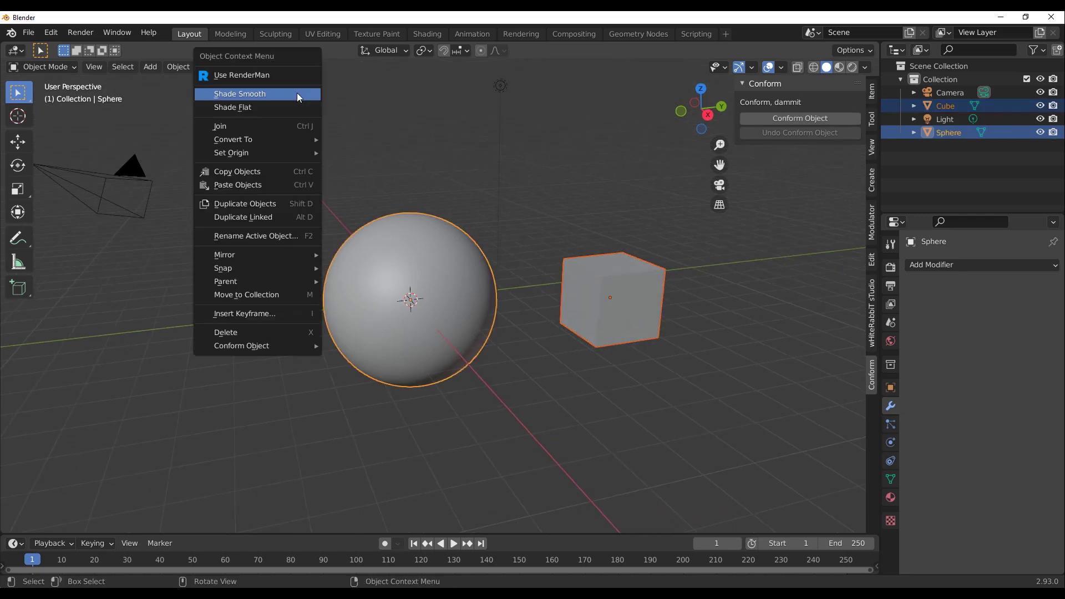
pyautogui.moveTo(256, 346)
pyautogui.click(335, 350)
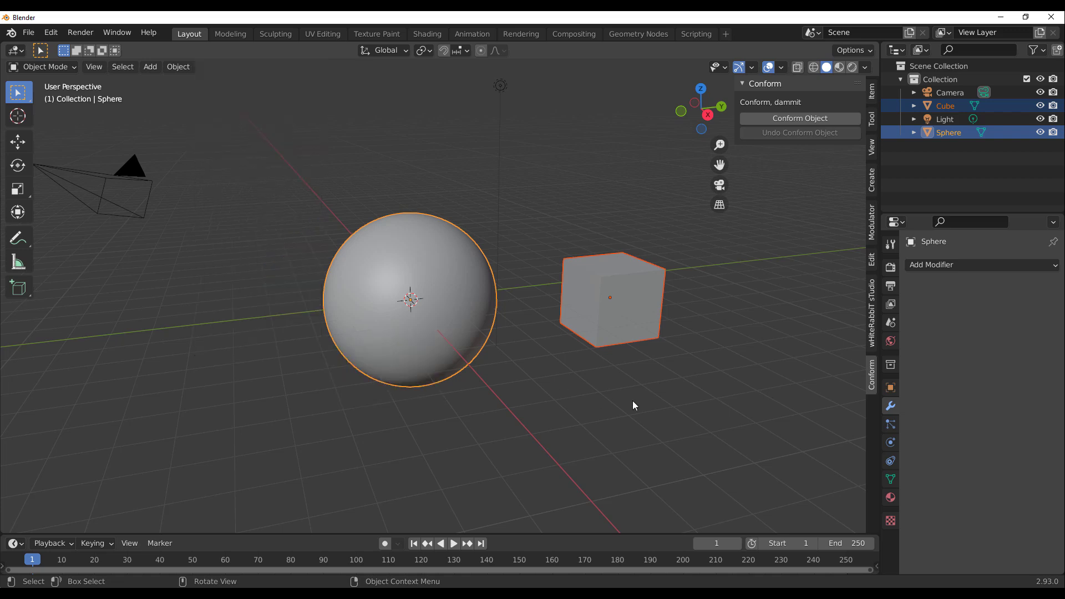
# - Scale the cube alone down to less than half its size
pyautogui.click(623, 286)
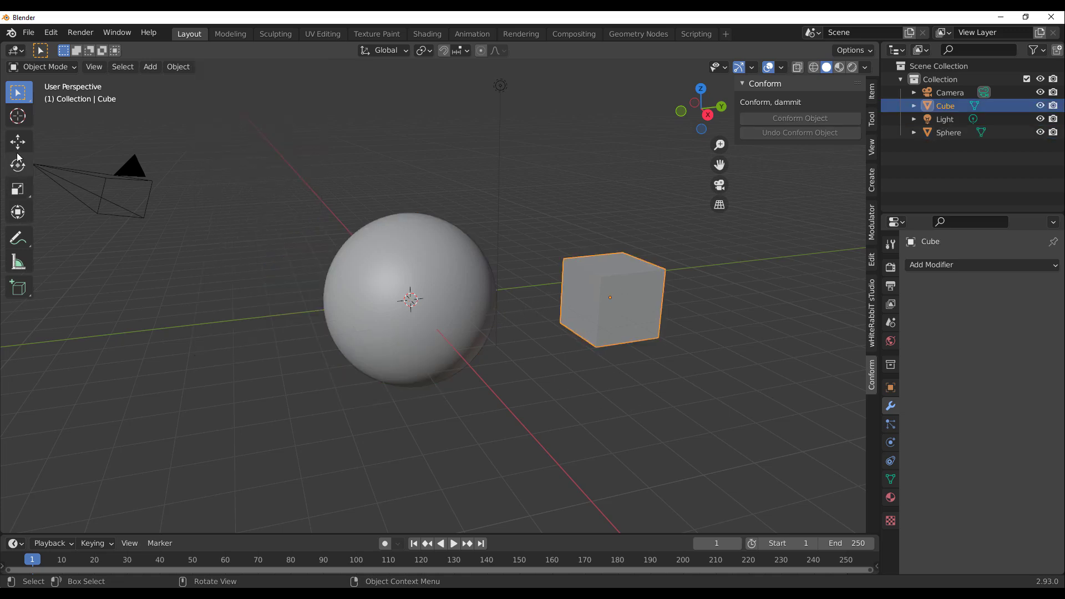
pyautogui.press('s')
pyautogui.click(639, 310)
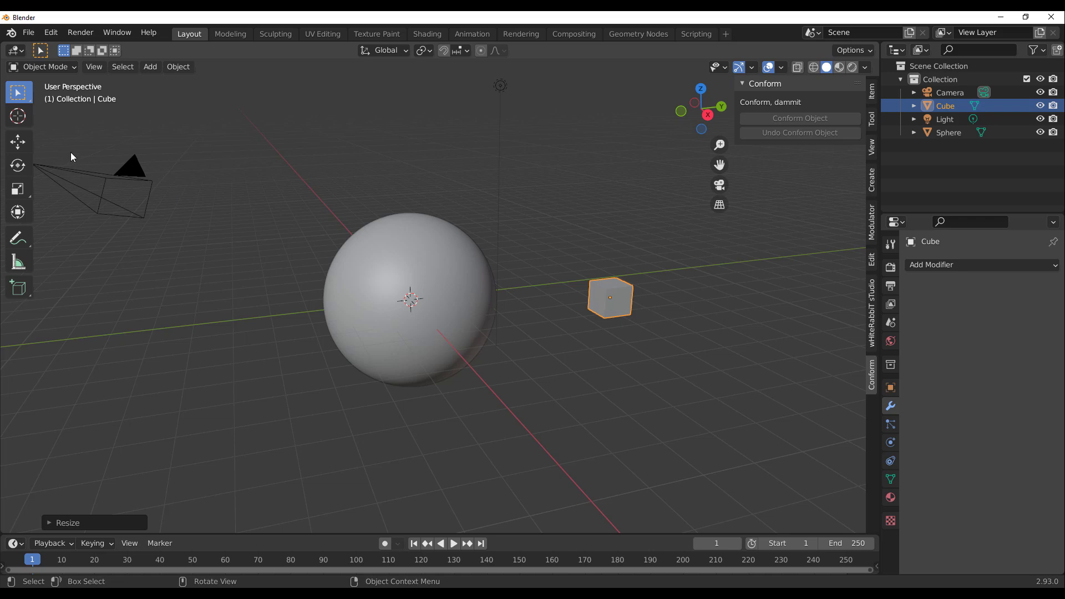
# - Move the small cube to float just above the top of the sphere using the Move tool
pyautogui.click(18, 142)
pyautogui.moveTo(653, 307); pyautogui.dragTo(506, 159)
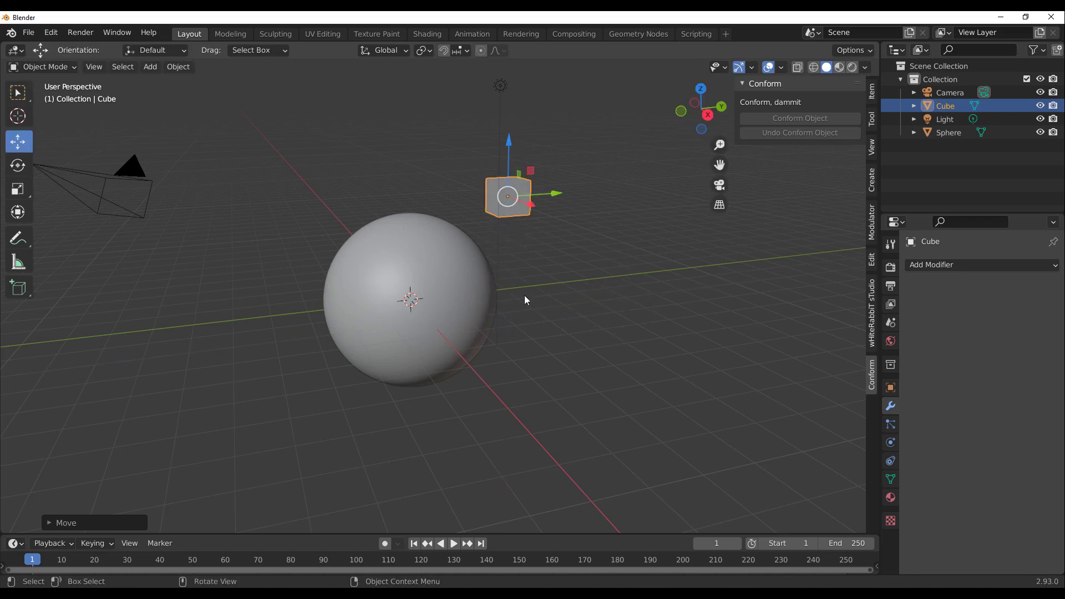
pyautogui.moveTo(524, 295); pyautogui.dragTo(588, 329, button='middle')
pyautogui.moveTo(576, 212); pyautogui.dragTo(487, 191)
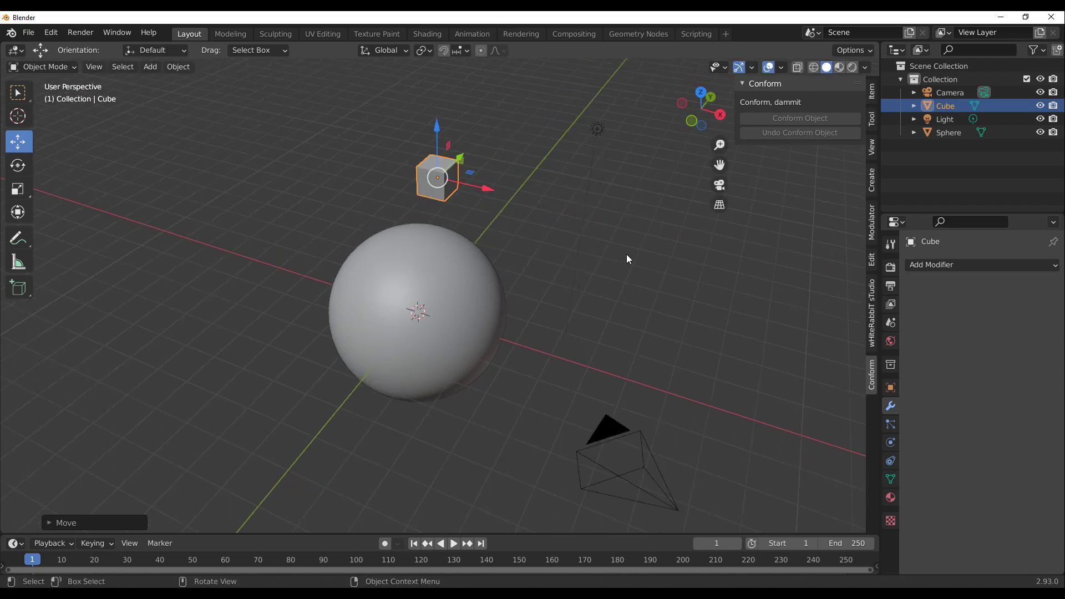
pyautogui.moveTo(627, 256); pyautogui.dragTo(535, 168, button='middle')
pyautogui.moveTo(535, 169); pyautogui.dragTo(480, 195)
# - Conform the cube to the sphere with Conform Object, keeping the sphere as the active target
pyautogui.moveTo(501, 256); pyautogui.dragTo(454, 206, button='middle')
pyautogui.scroll(4, 454, 207)
pyautogui.moveTo(540, 221); pyautogui.dragTo(612, 282, button='middle')
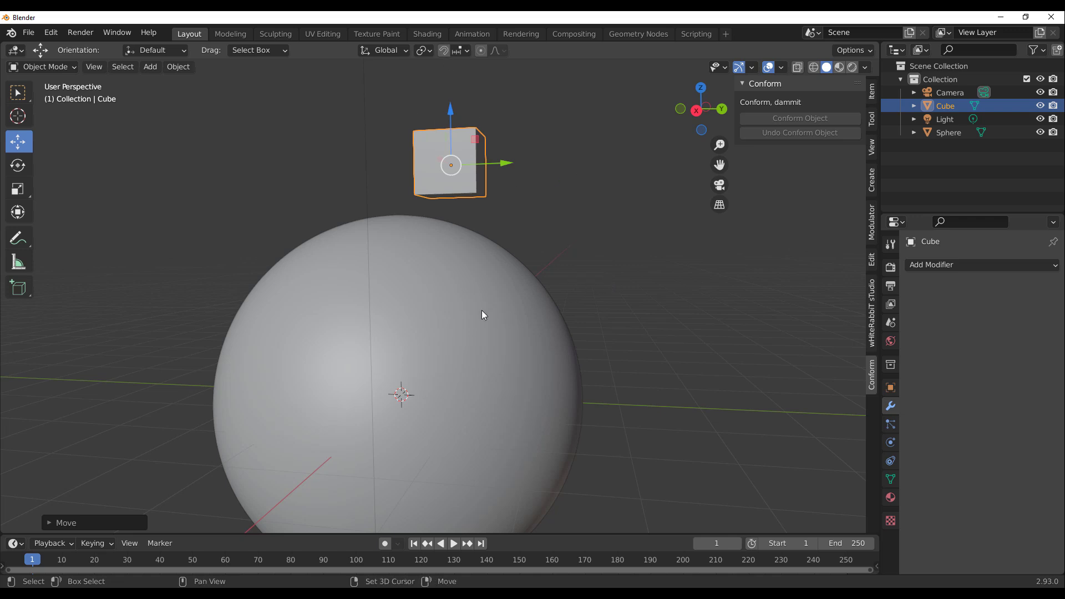
pyautogui.keyDown('shift'); pyautogui.click(468, 282); pyautogui.keyUp('shift')
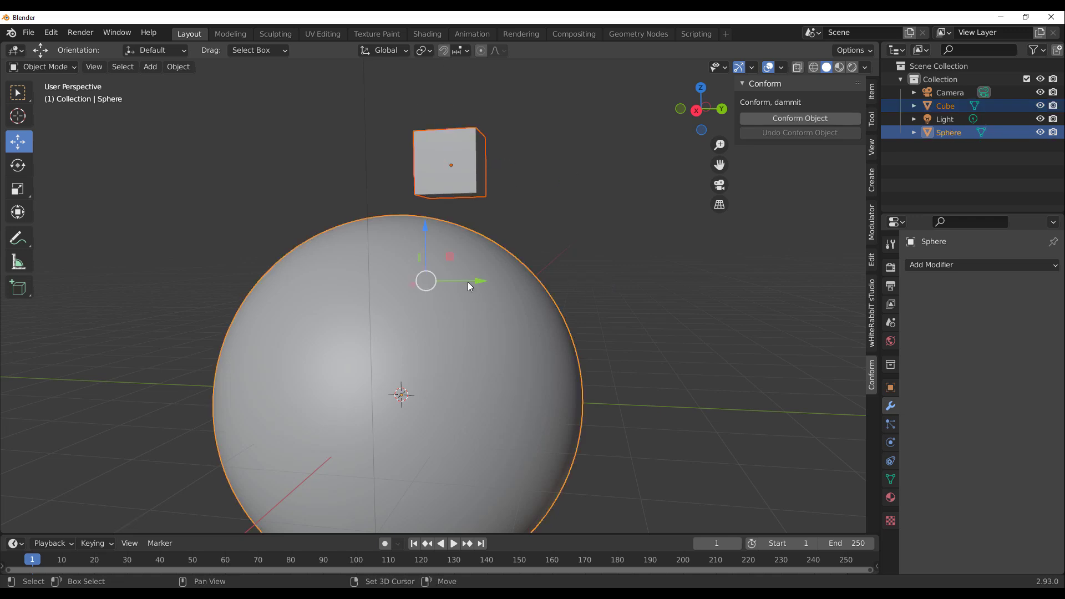
pyautogui.rightClick(581, 121)
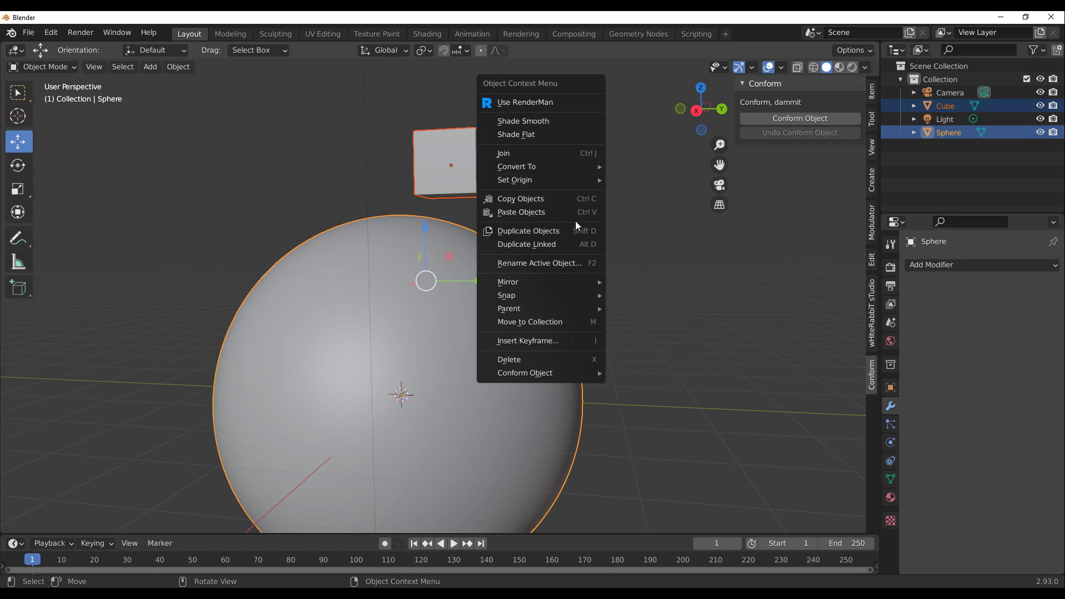
pyautogui.moveTo(551, 375)
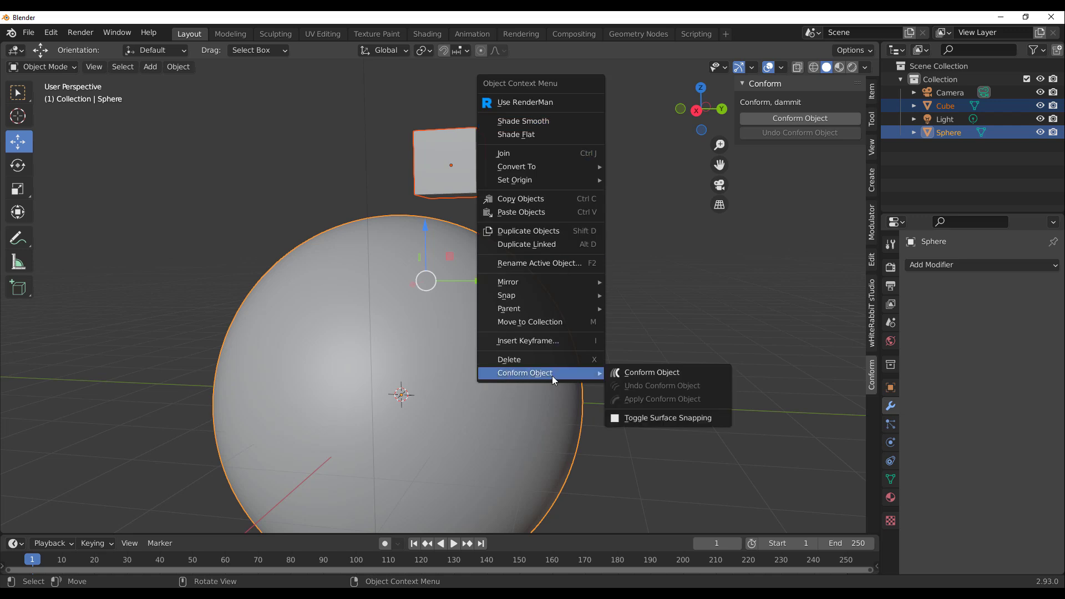
pyautogui.click(647, 373)
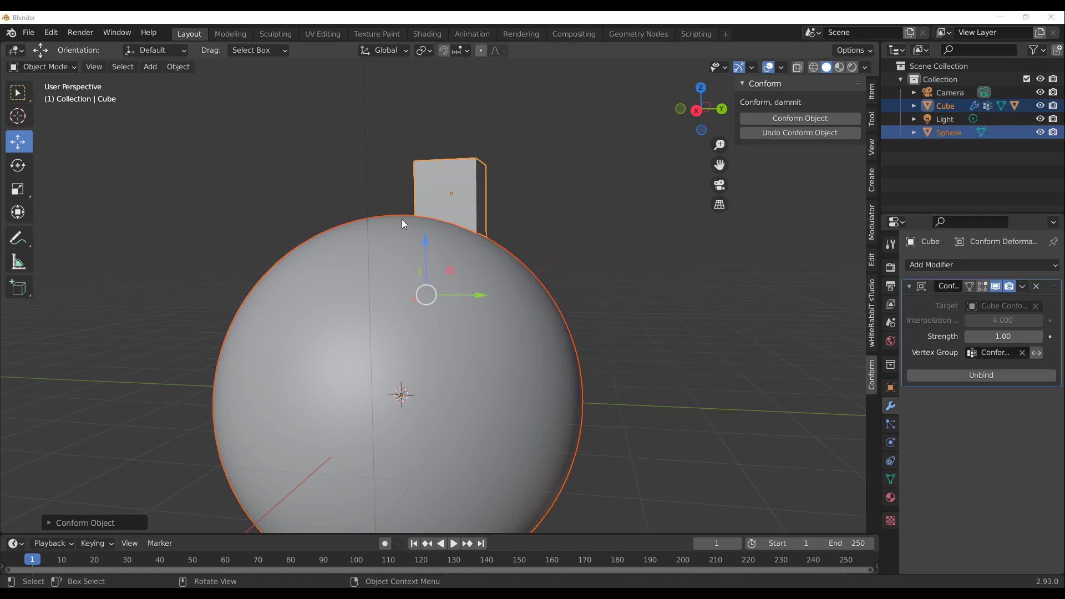
# - Select only the conformed cube and move it along the global X axis over the top of the sphere
pyautogui.scroll(-4, 593, 273)
pyautogui.moveTo(592, 273); pyautogui.dragTo(515, 321, button='middle')
pyautogui.scroll(2, 611, 261)
pyautogui.click(612, 260)
pyautogui.click(452, 223)
pyautogui.press('g')
pyautogui.press('x')
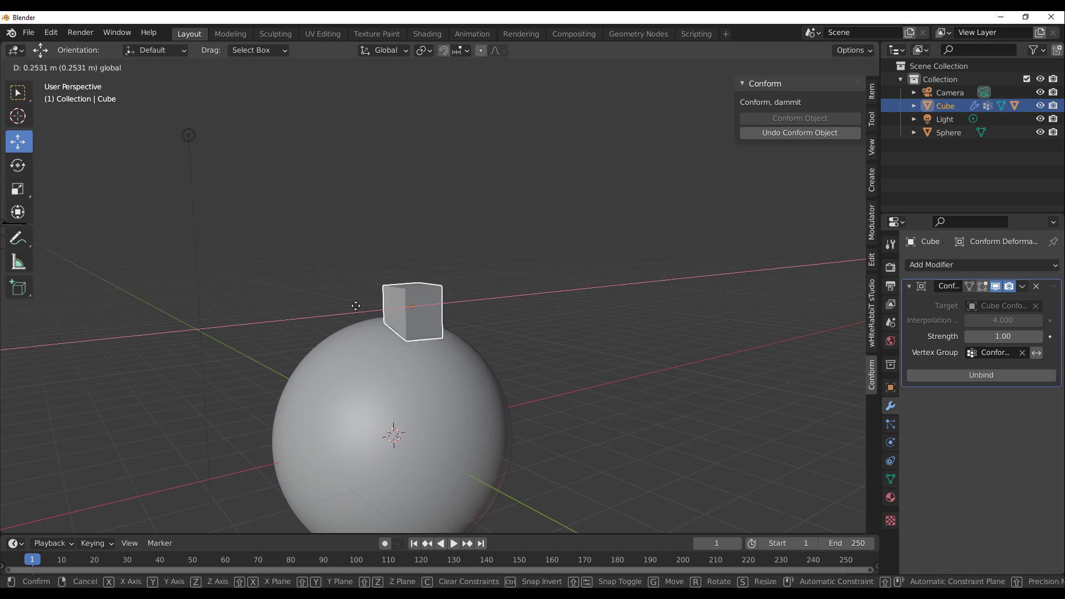
pyautogui.click(410, 311)
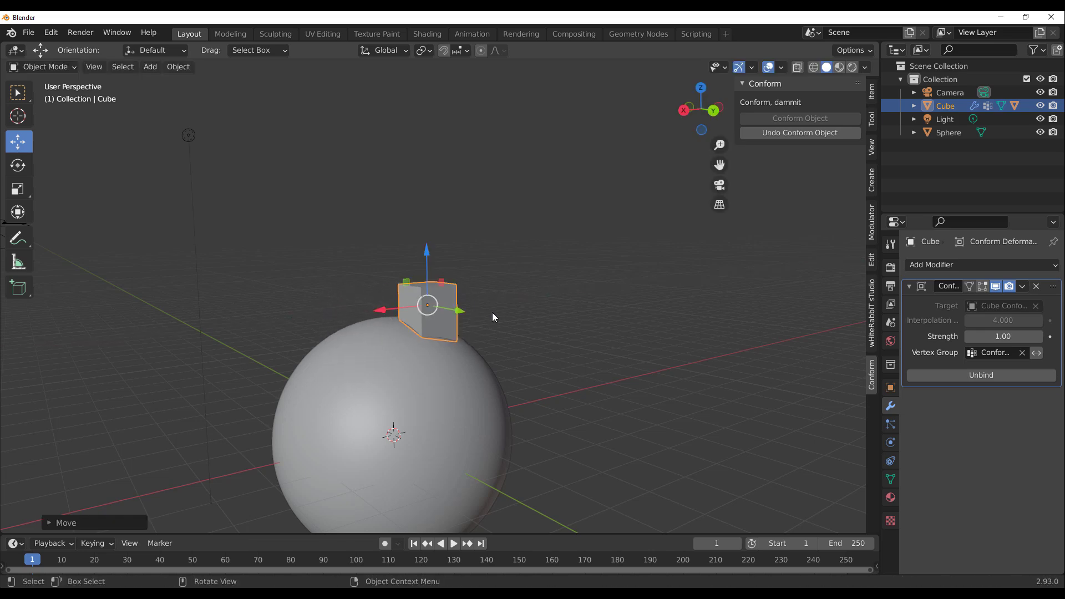
# - Move the conformed cube within the YZ plane, excluding X, over the sphere's side and back near its top
pyautogui.moveTo(491, 312); pyautogui.dragTo(602, 297, button='middle')
pyautogui.press('g')
pyautogui.hotkey('shift', 'x')
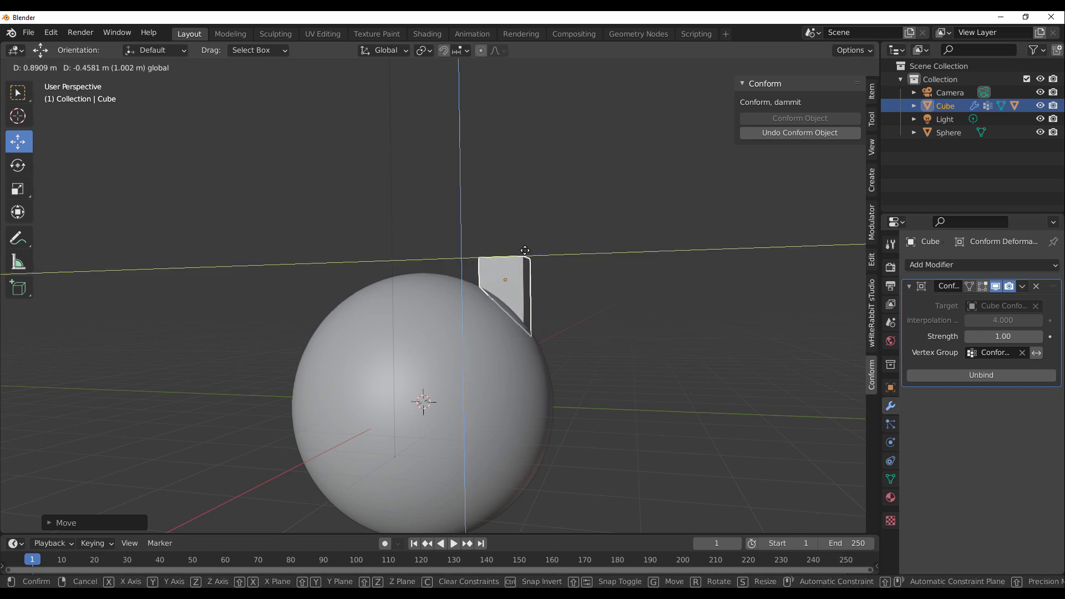
pyautogui.click(450, 235)
pyautogui.moveTo(461, 249); pyautogui.dragTo(528, 255, button='middle')
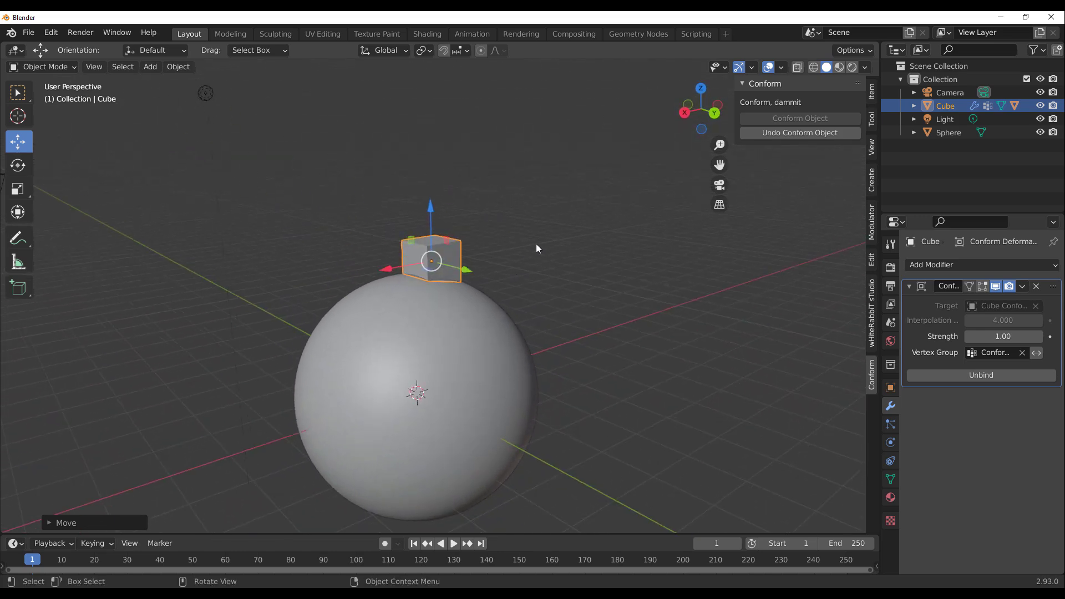
# - Remove the conform deformation from the cube and move the cube along Y away from the sphere
pyautogui.click(813, 134)
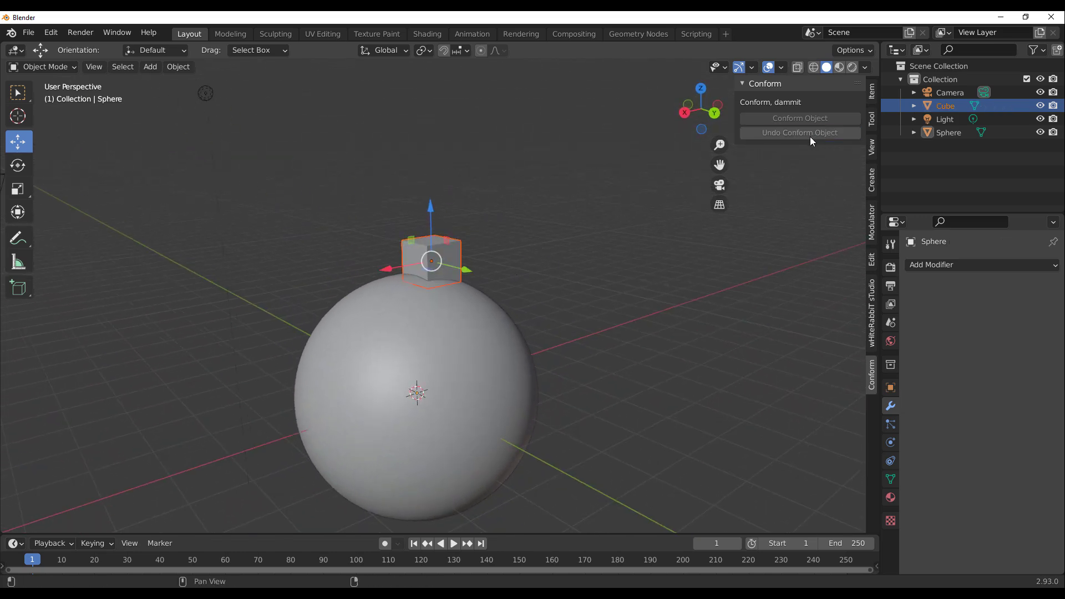
pyautogui.press('g')
pyautogui.press('y')
pyautogui.click(588, 348)
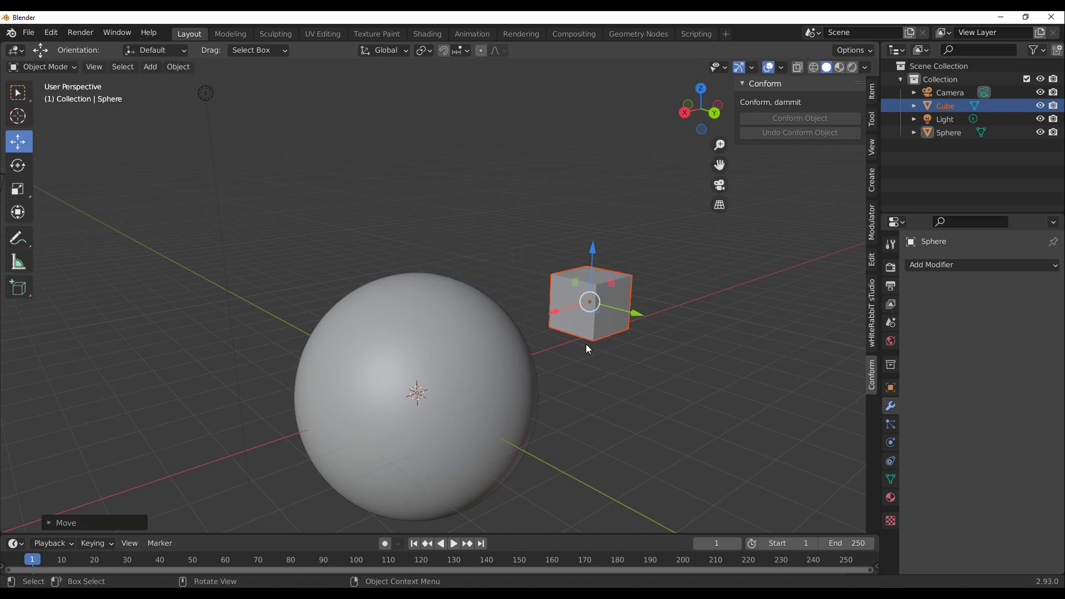
# - Bring the cube back over the sphere, raise it along Z clear of the surface, and shift it slightly along X
pyautogui.press('g')
pyautogui.click(447, 236)
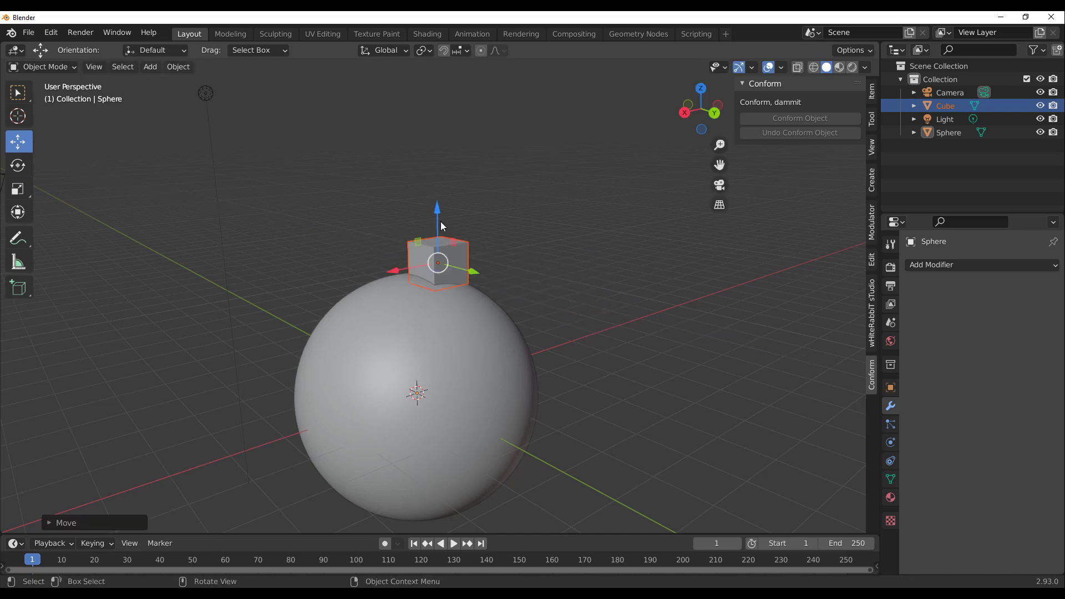
pyautogui.press('g')
pyautogui.press('z')
pyautogui.moveTo(442, 149); pyautogui.dragTo(442, 169)
pyautogui.moveTo(444, 213); pyautogui.dragTo(660, 260, button='middle')
pyautogui.click(619, 270)
pyautogui.click(444, 210)
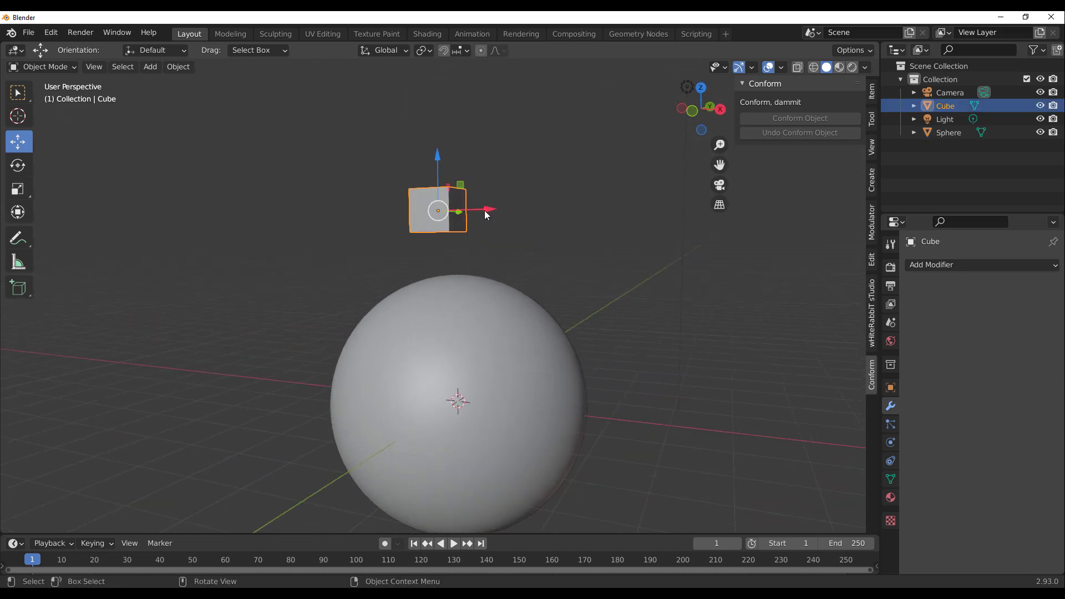
pyautogui.moveTo(485, 210); pyautogui.dragTo(508, 213)
# - Add the sphere to the selection as the active target and conform the cube to it with Conform Object
pyautogui.moveTo(610, 281); pyautogui.dragTo(538, 289, button='middle')
pyautogui.scroll(3, 499, 281)
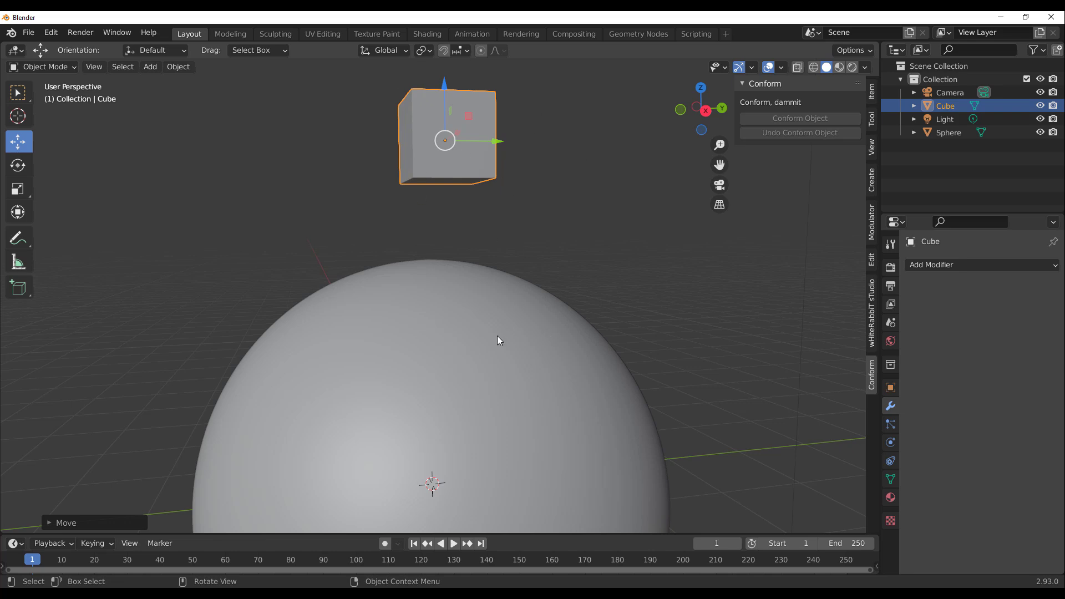
pyautogui.keyDown('shift'); pyautogui.click(477, 301); pyautogui.keyUp('shift')
pyautogui.rightClick(571, 171)
pyautogui.moveTo(525, 335)
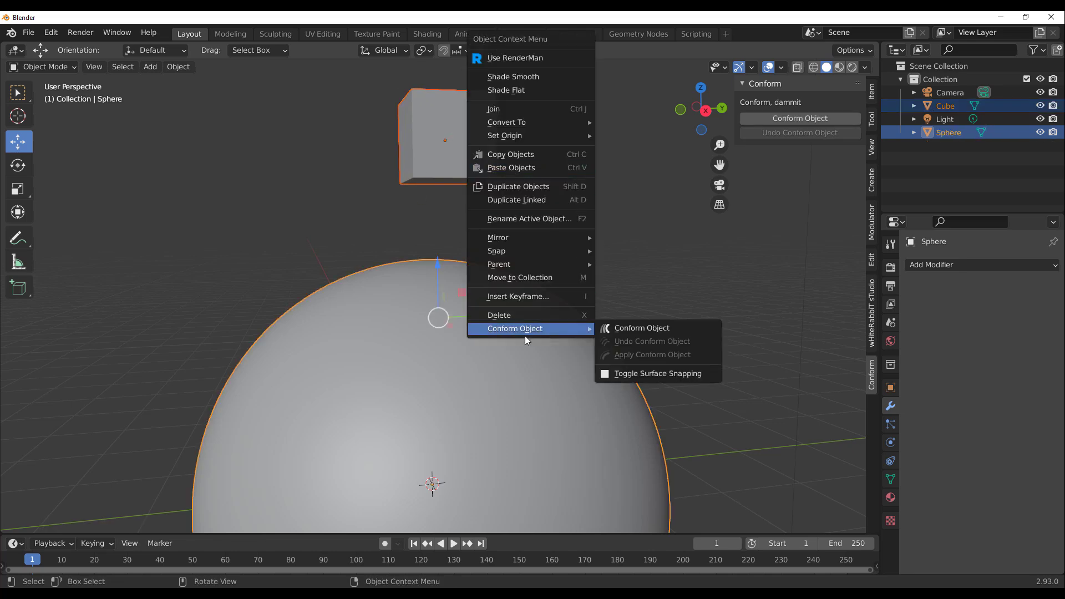
pyautogui.click(658, 330)
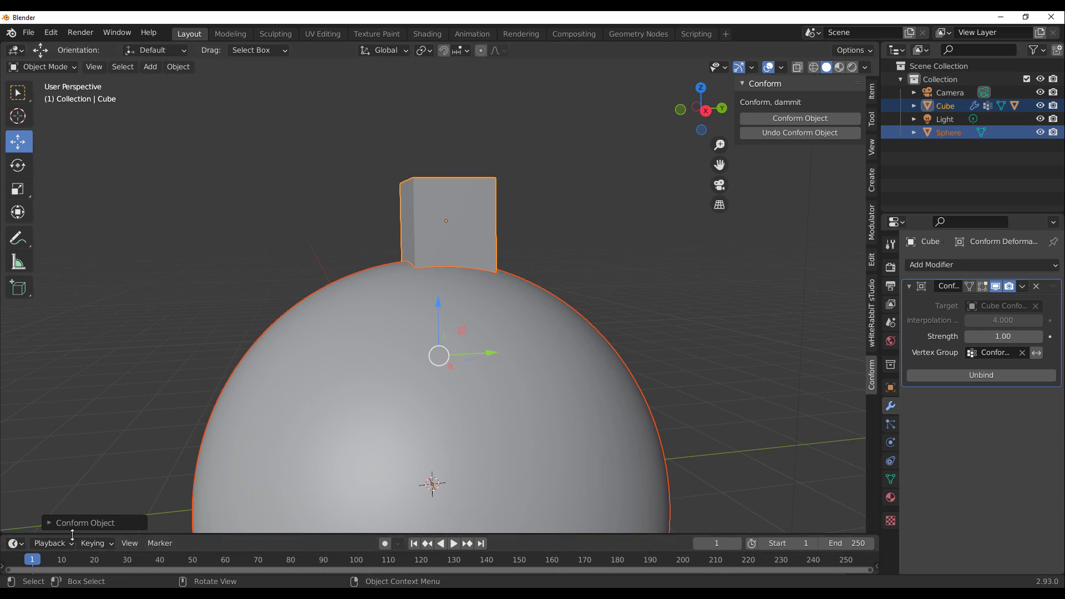
# - Expand the Conform Object operator settings, check the Method choices while keeping Grid, and set the linear gradient's End to 1.41
pyautogui.click(56, 522)
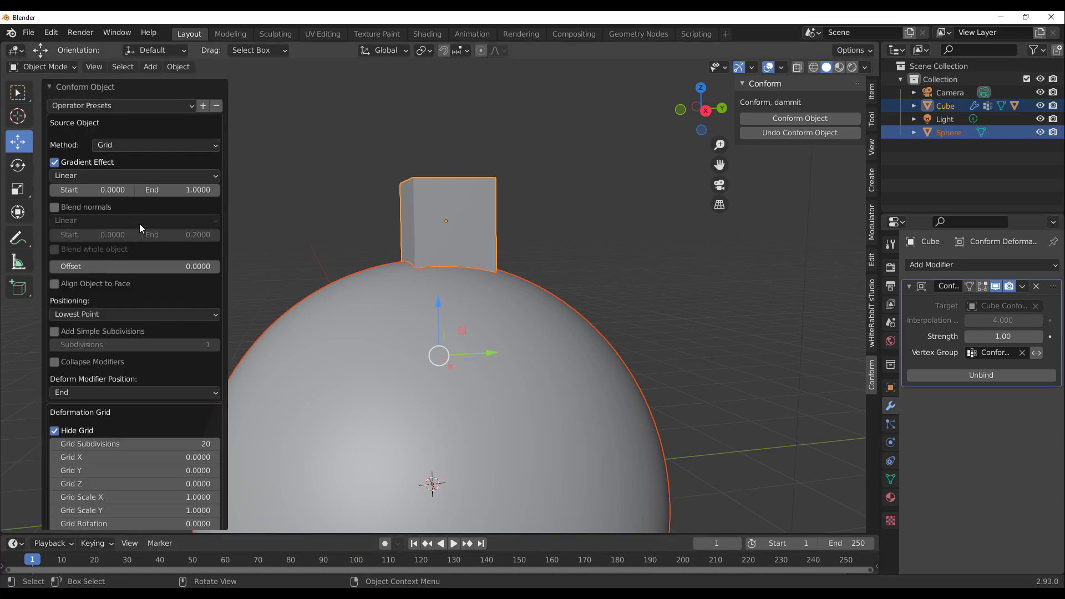
pyautogui.click(104, 146)
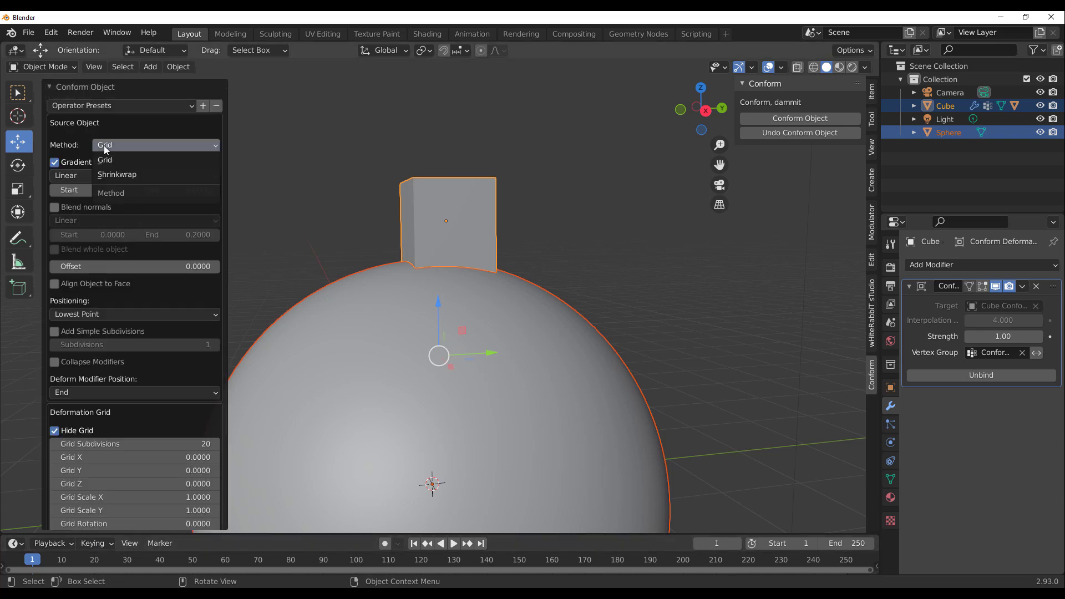
pyautogui.click(78, 140)
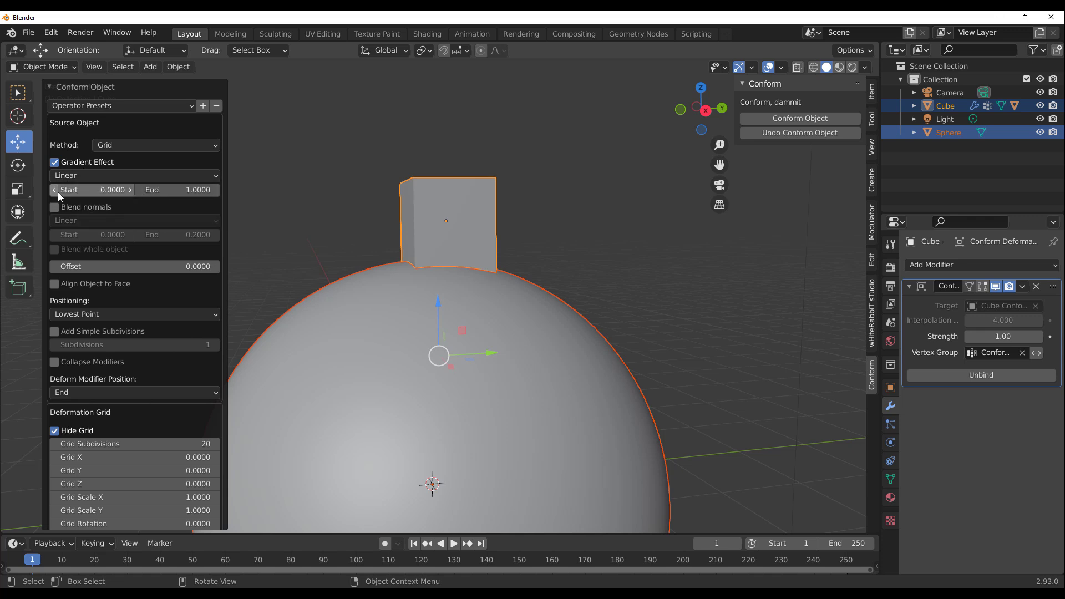
pyautogui.moveTo(60, 195)
pyautogui.mouseDown()
pyautogui.moveTo(87, 194)
pyautogui.moveTo(58, 194)
pyautogui.mouseUp()
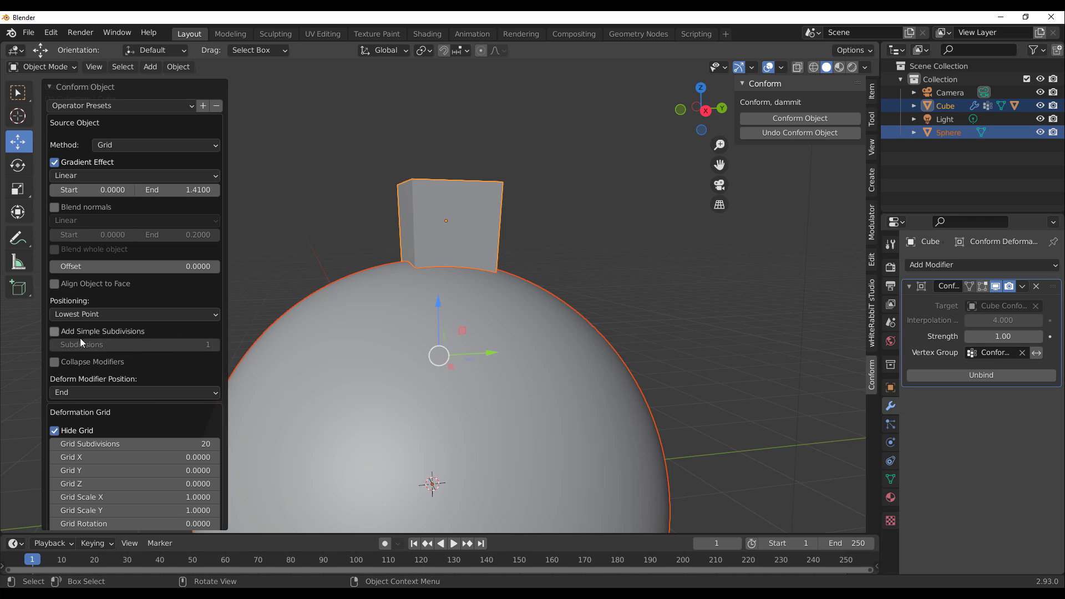
# - Enable Add Simple Subdivisions for the conformed cube, set Subdivisions to 5, and inspect the cube up close
pyautogui.click(65, 332)
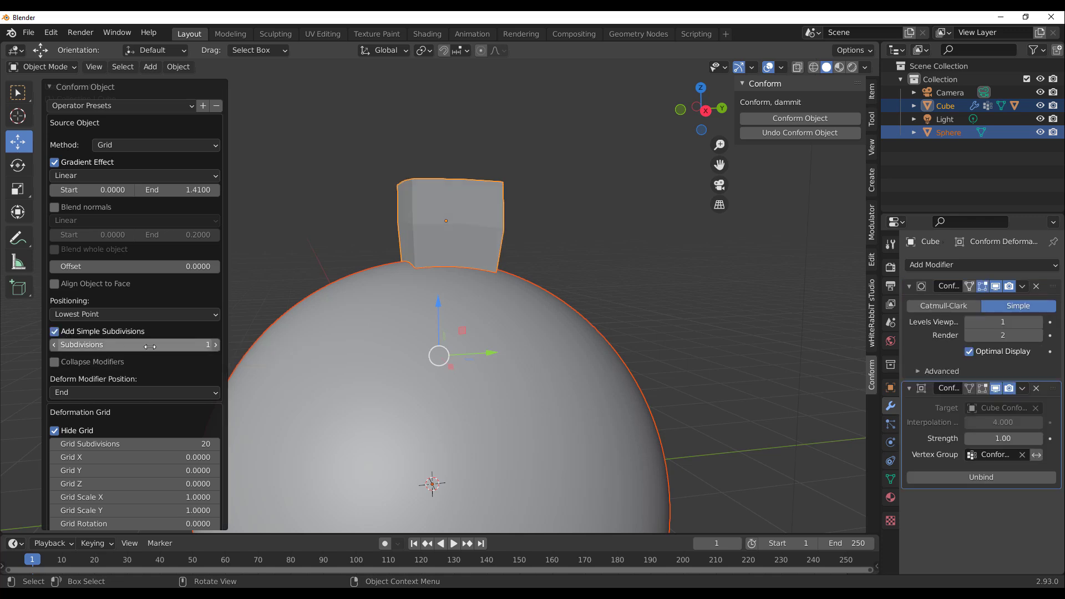
pyautogui.click(216, 345)
pyautogui.click(215, 345)
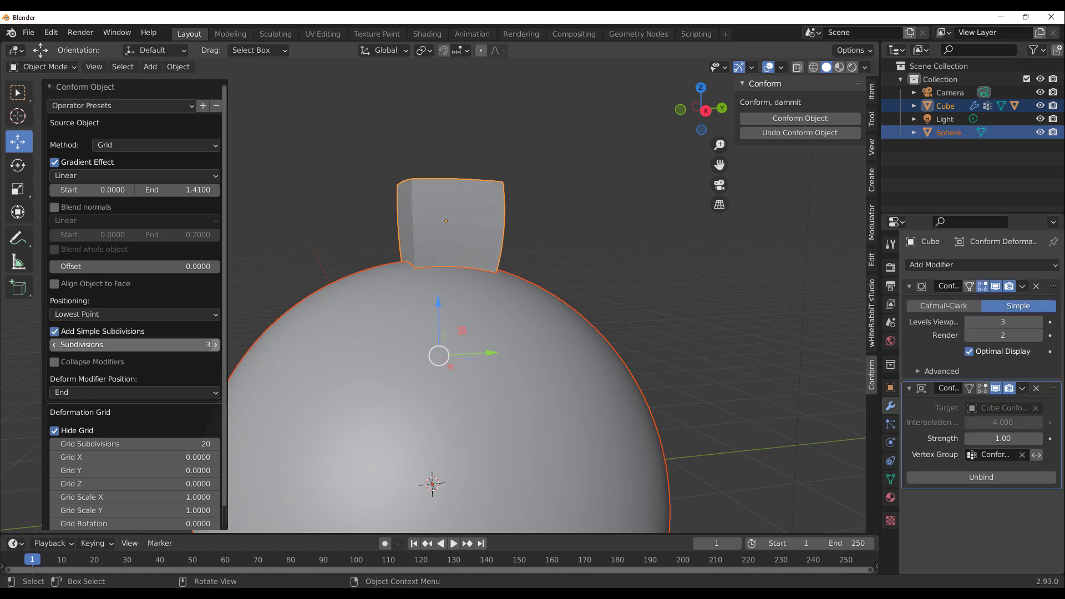
pyautogui.click(216, 345)
pyautogui.moveTo(368, 284); pyautogui.dragTo(411, 291, button='middle')
pyautogui.scroll(4, 405, 227)
pyautogui.moveTo(405, 227); pyautogui.dragTo(504, 301, button='middle')
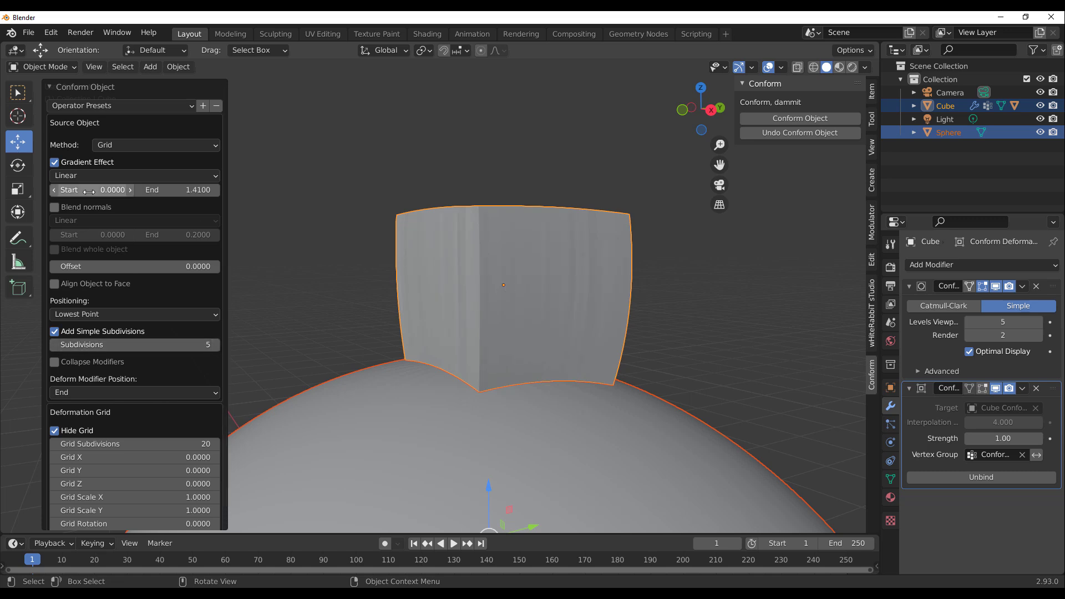
# - Try linear gradient values on the cube, including Start 1.09 with End 6.89 and End 0.48, finishing with Start 0 and End 2.95
pyautogui.moveTo(89, 191); pyautogui.dragTo(279, 191)
pyautogui.moveTo(104, 190); pyautogui.dragTo(100, 190)
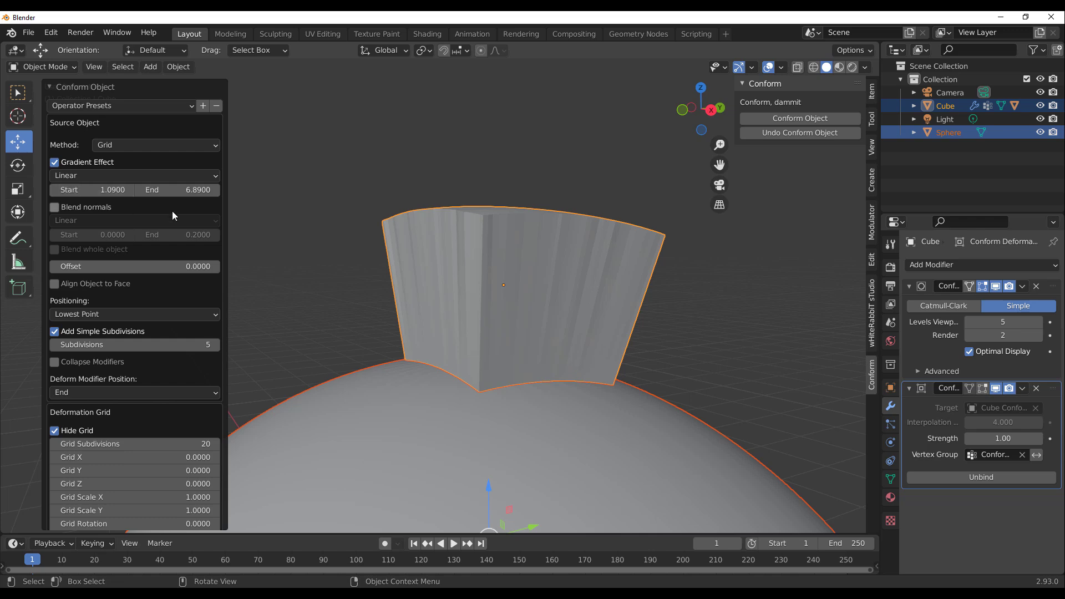
pyautogui.moveTo(179, 190); pyautogui.dragTo(111, 190)
pyautogui.moveTo(179, 191)
pyautogui.mouseDown()
pyautogui.moveTo(164, 190)
pyautogui.moveTo(191, 191)
pyautogui.mouseUp()
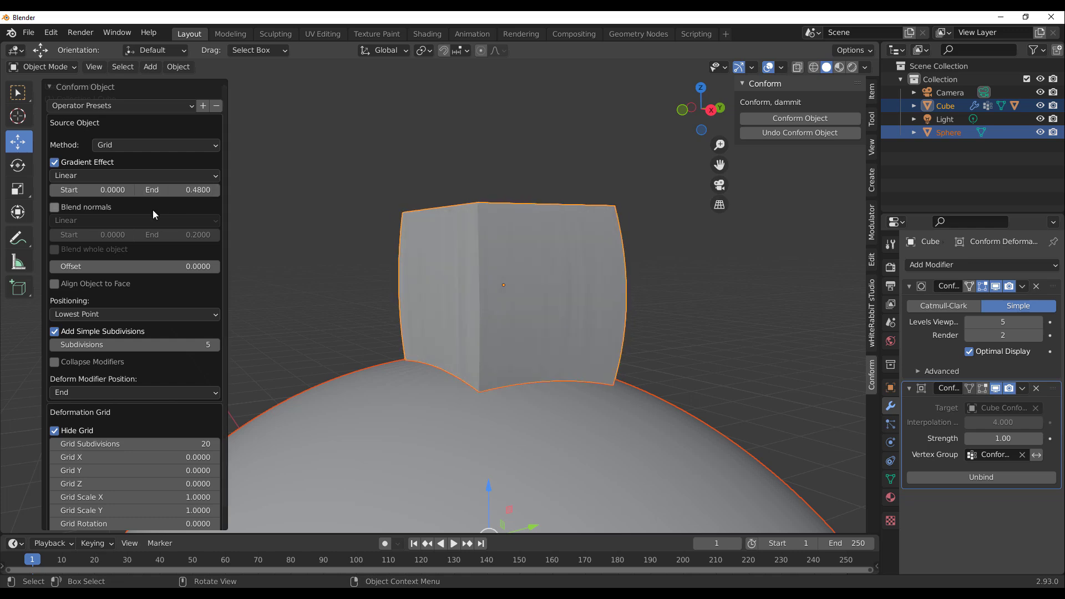
pyautogui.moveTo(109, 190)
pyautogui.mouseDown()
pyautogui.moveTo(142, 190)
pyautogui.moveTo(106, 191)
pyautogui.mouseUp()
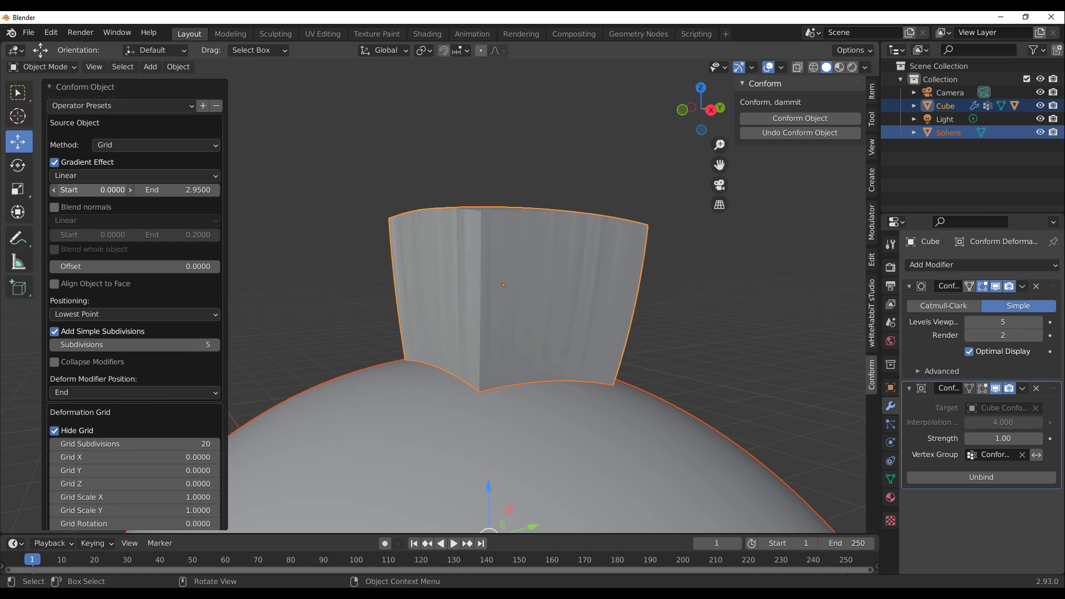
# - Change the gradient type to Constant, try an End of 3.56, and set End to 0.43
pyautogui.click(164, 174)
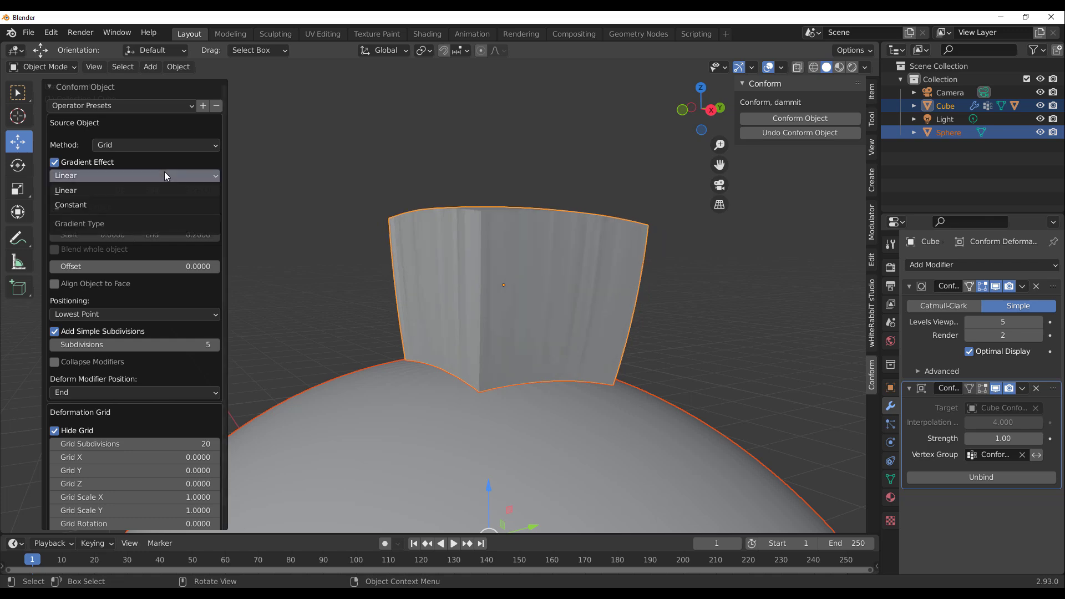
pyautogui.click(165, 204)
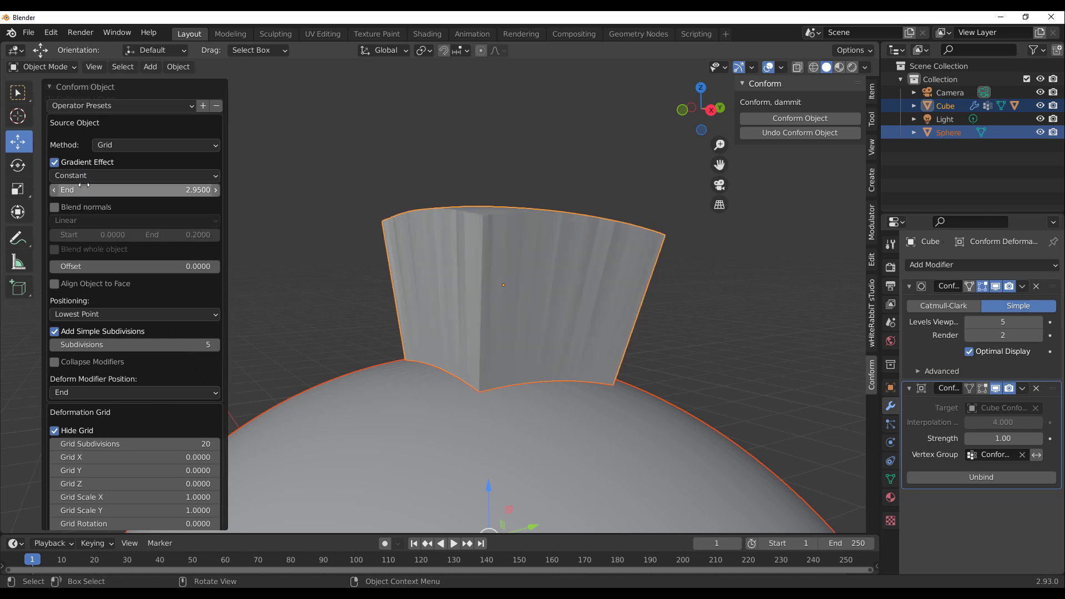
pyautogui.moveTo(83, 190); pyautogui.dragTo(132, 190)
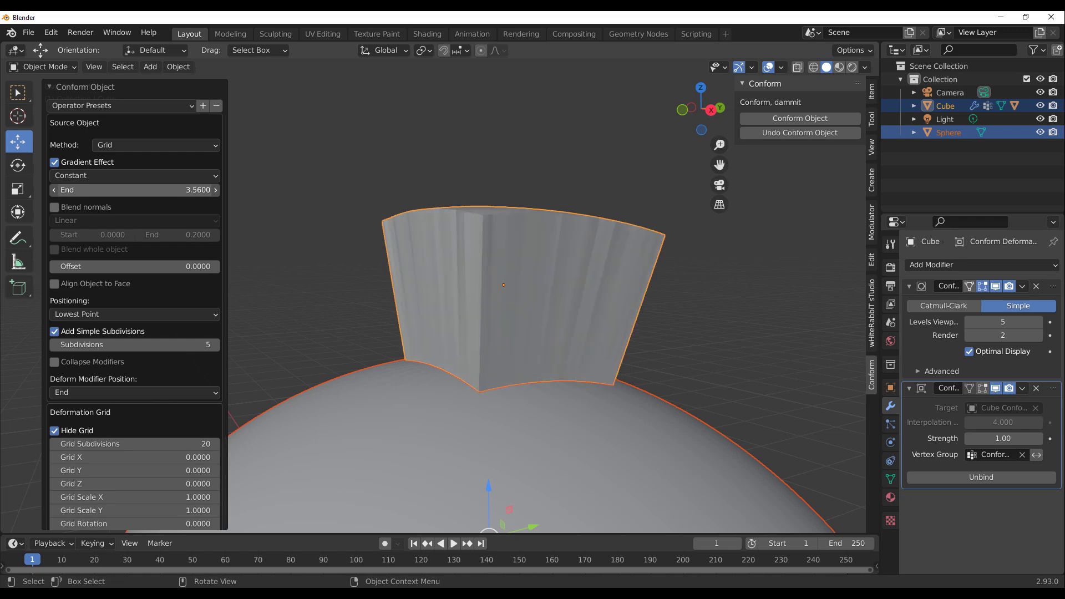
pyautogui.moveTo(129, 190); pyautogui.dragTo(113, 190)
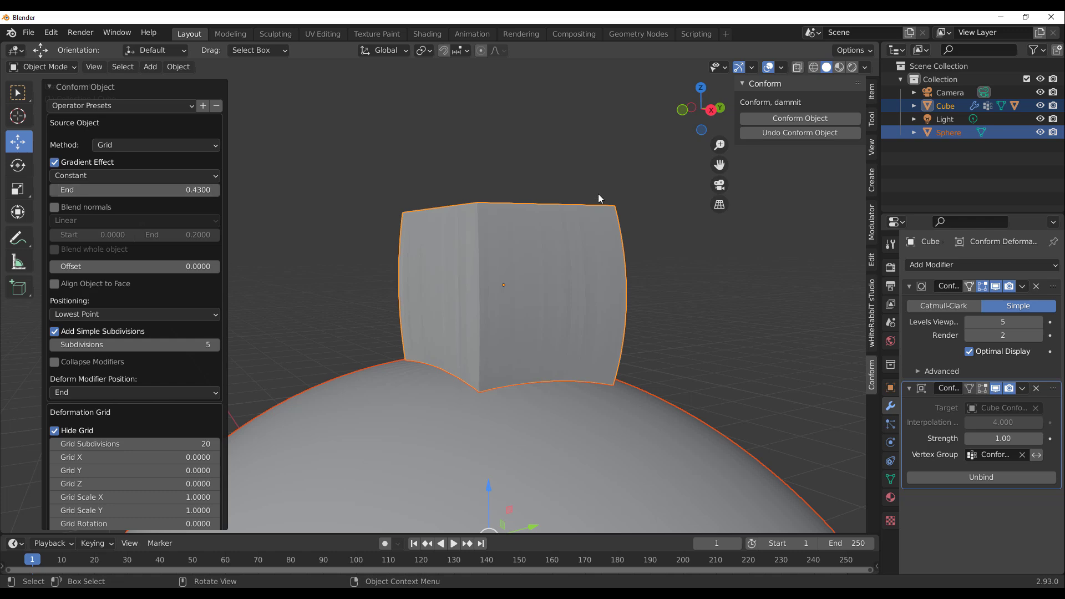
pyautogui.moveTo(679, 324); pyautogui.dragTo(211, 368, button='middle')
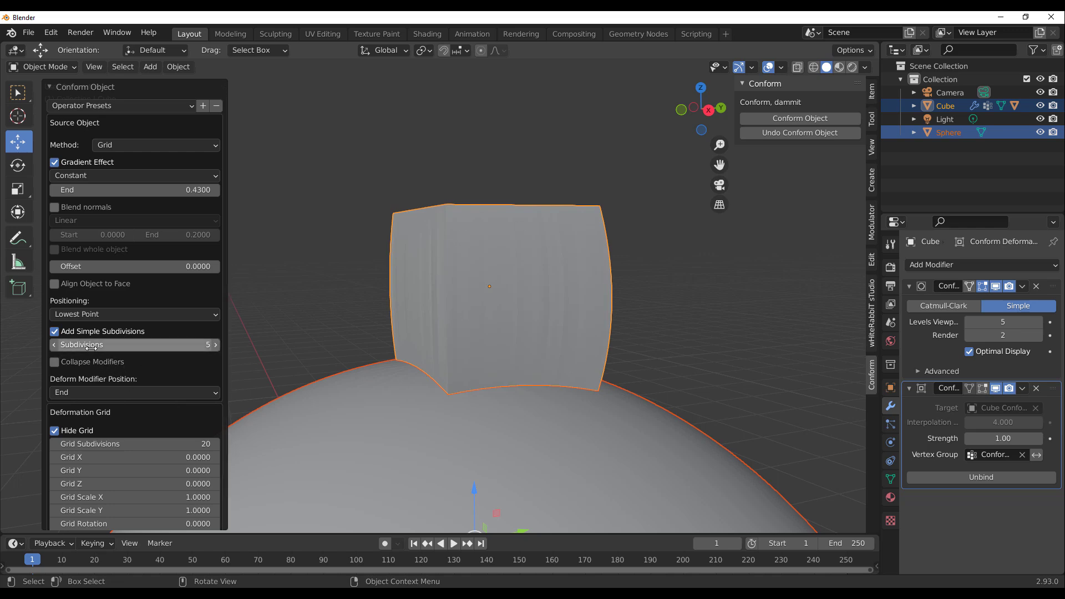
# - Turn off Add Simple Subdivisions, remove the conform deformation from the cube, and clear the selection
pyautogui.click(54, 332)
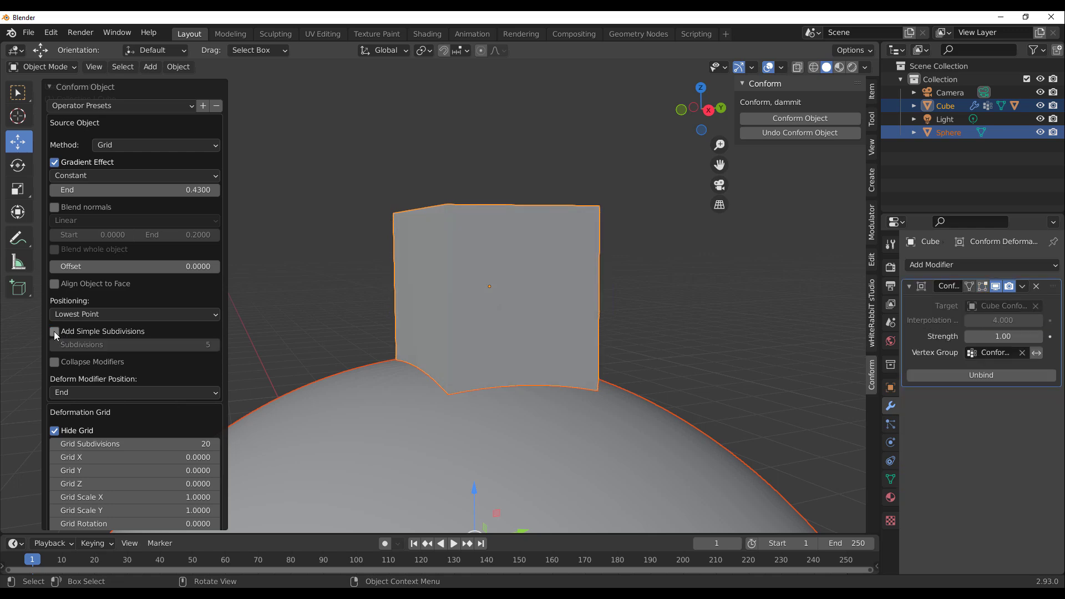
pyautogui.click(800, 133)
pyautogui.click(746, 324)
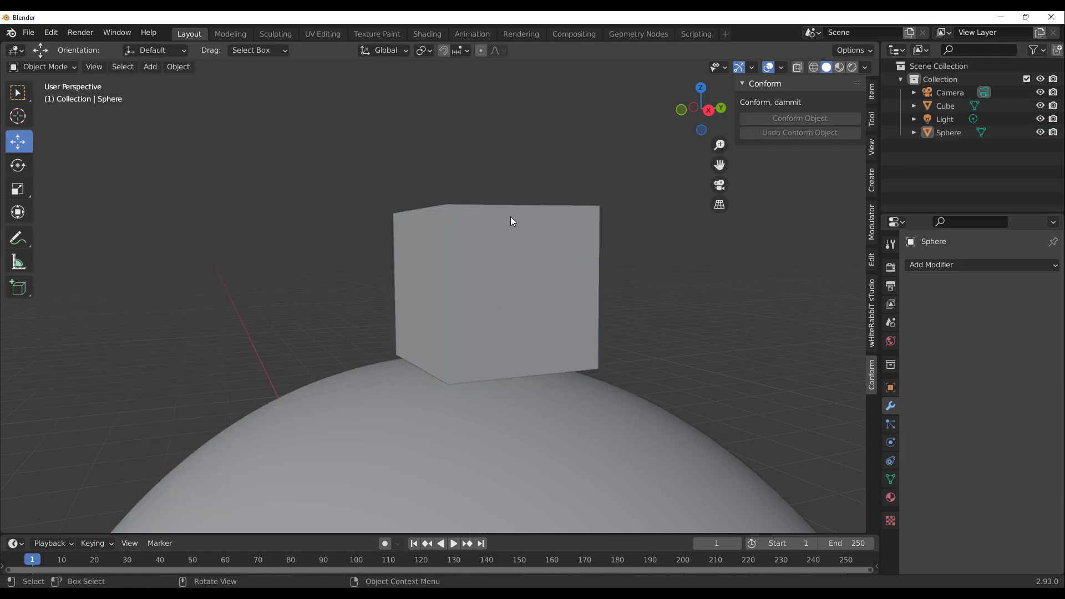
# - Add a Subdivision Surface modifier to the cube in Simple mode with 5 viewport levels and apply it
pyautogui.click(510, 216)
pyautogui.click(980, 265)
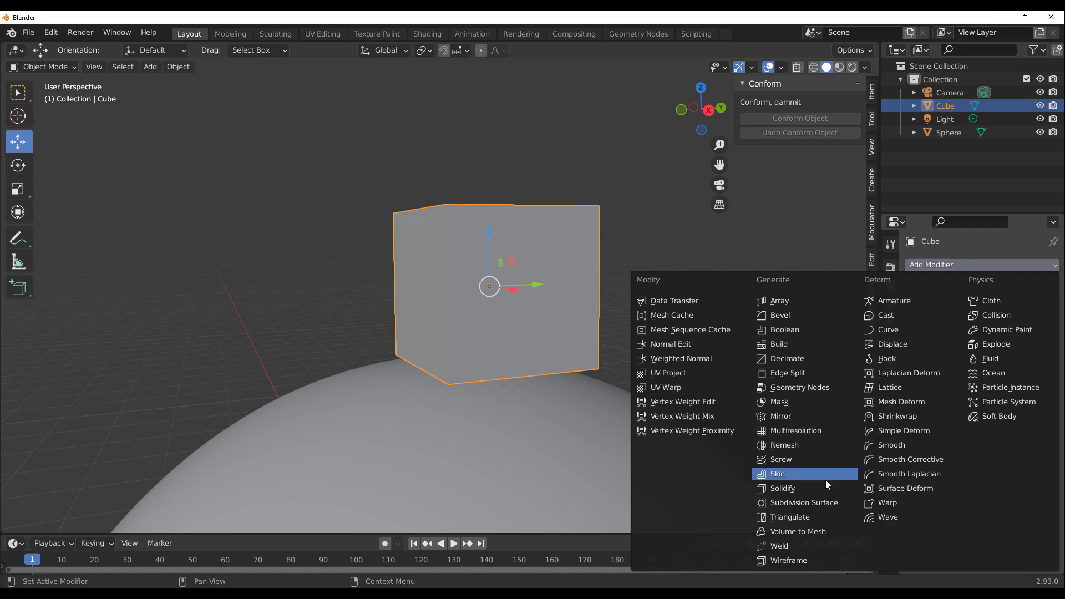
pyautogui.click(810, 502)
pyautogui.click(1039, 309)
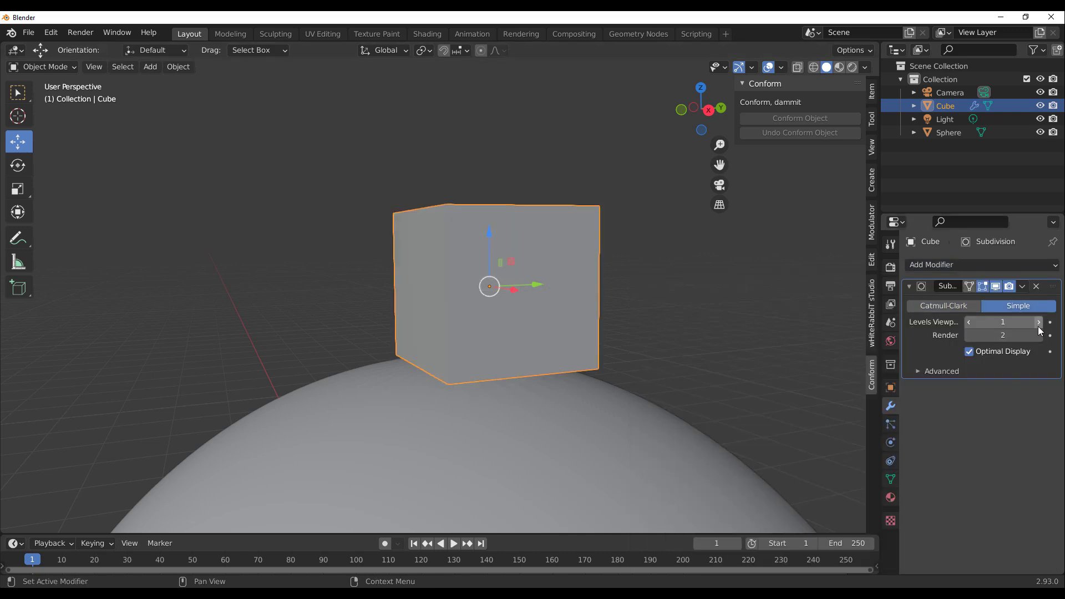
pyautogui.click(1039, 323)
pyautogui.click(1039, 322)
pyautogui.click(1039, 323)
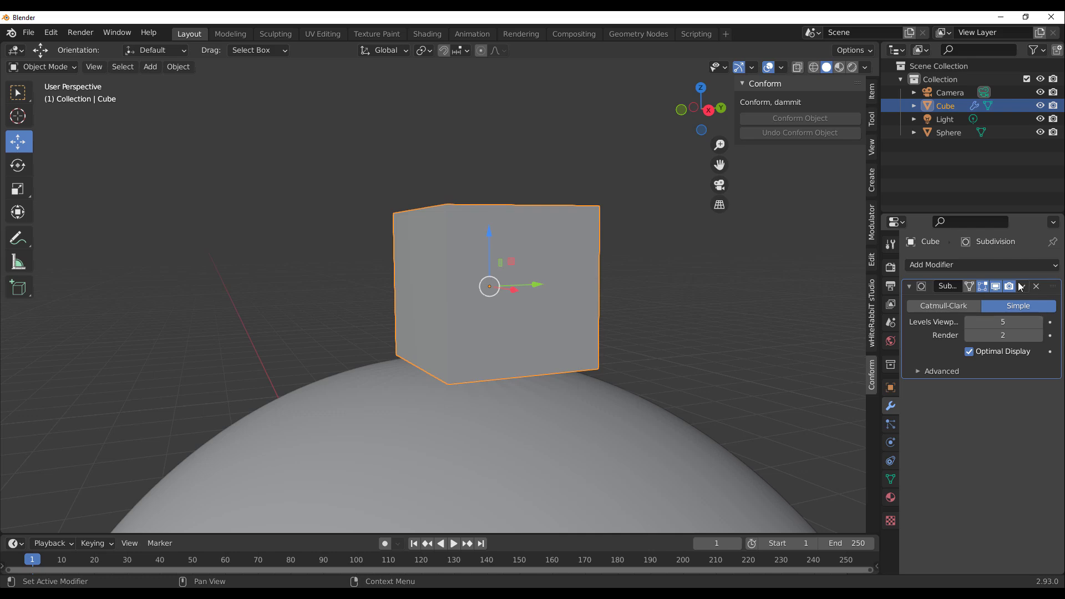
pyautogui.click(1022, 287)
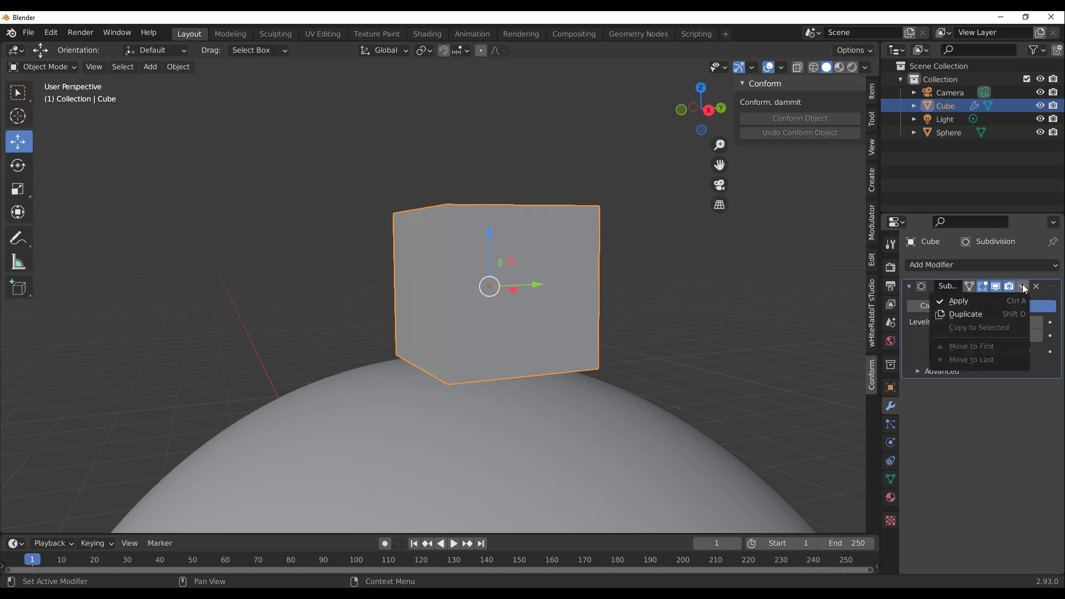
pyautogui.click(993, 302)
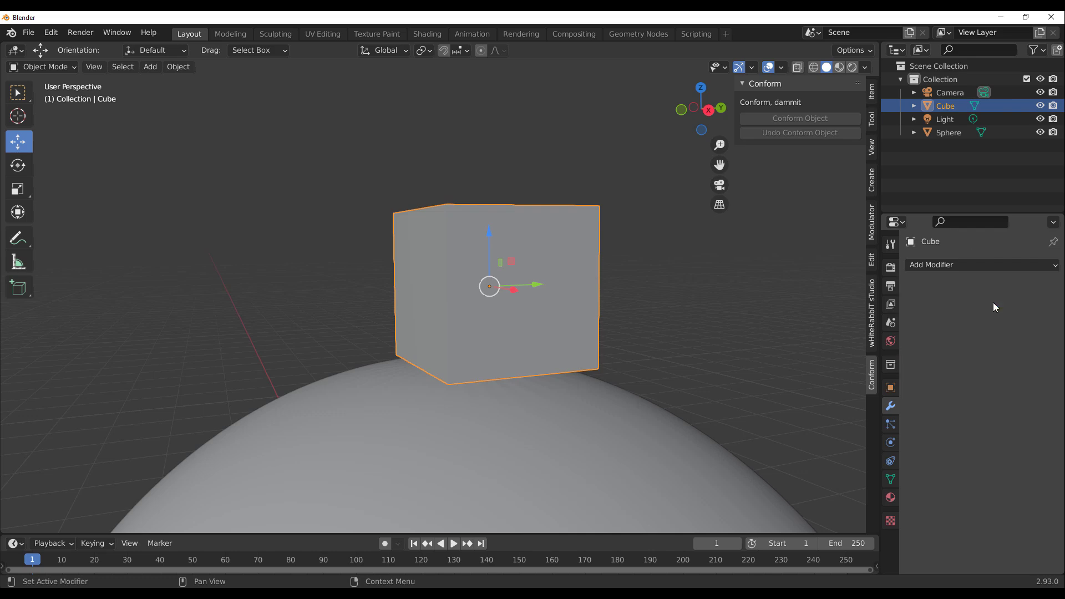
# - Conform the subdivided cube to the sphere with Conform Object, keeping the sphere as the active target
pyautogui.keyDown('shift'); pyautogui.click(525, 404); pyautogui.keyUp('shift')
pyautogui.rightClick(352, 195)
pyautogui.moveTo(342, 331)
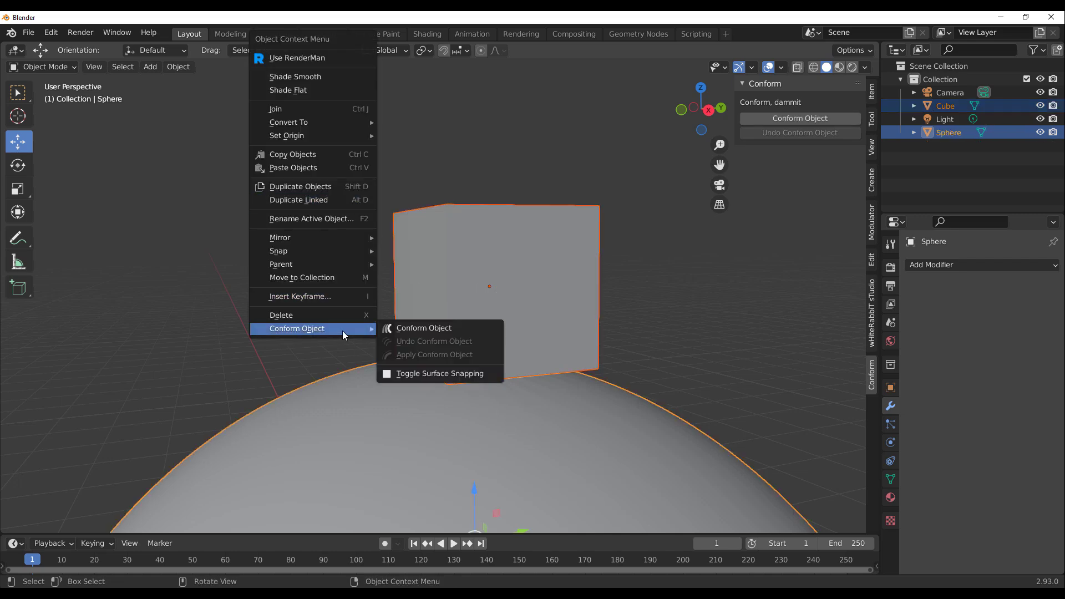
pyautogui.click(416, 326)
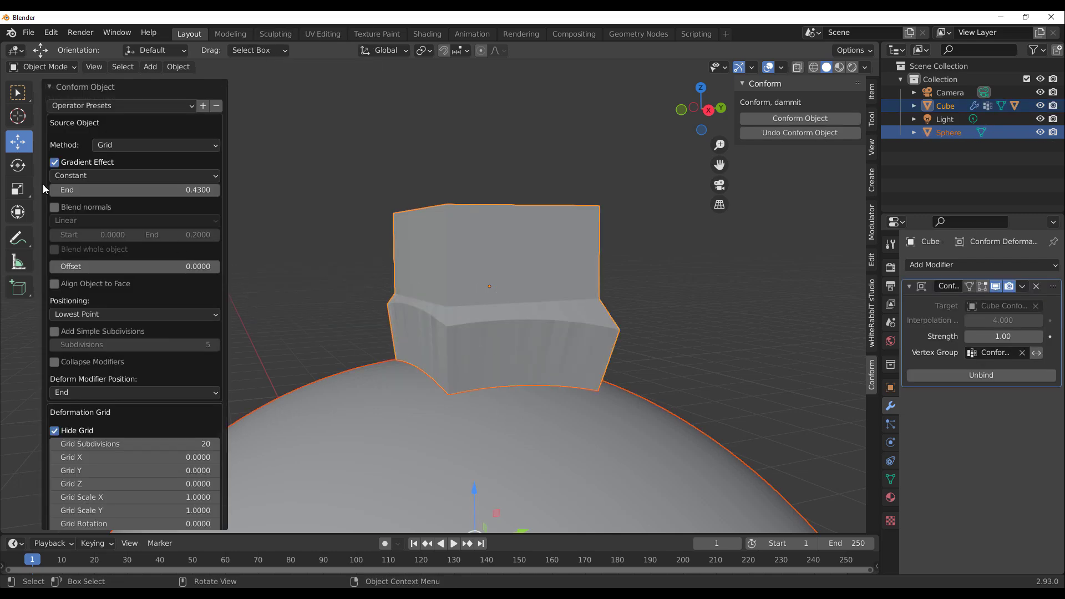
# - Change the cube's conform gradient type to Linear and set its End value to 0.9
pyautogui.click(109, 176)
pyautogui.click(91, 190)
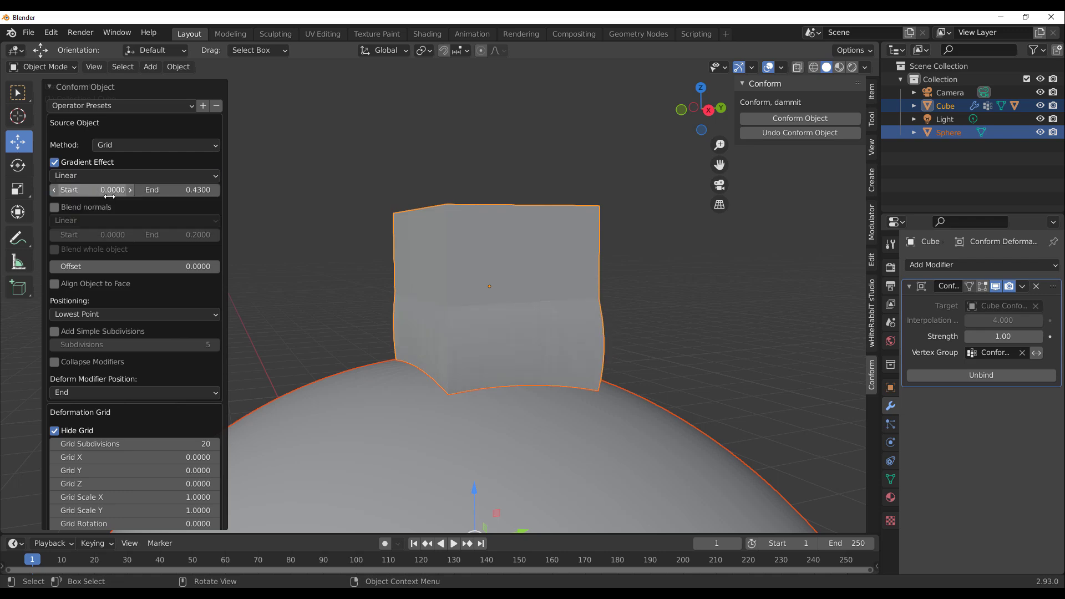
pyautogui.moveTo(500, 334); pyautogui.dragTo(444, 333, button='middle')
pyautogui.moveTo(82, 190); pyautogui.dragTo(148, 189)
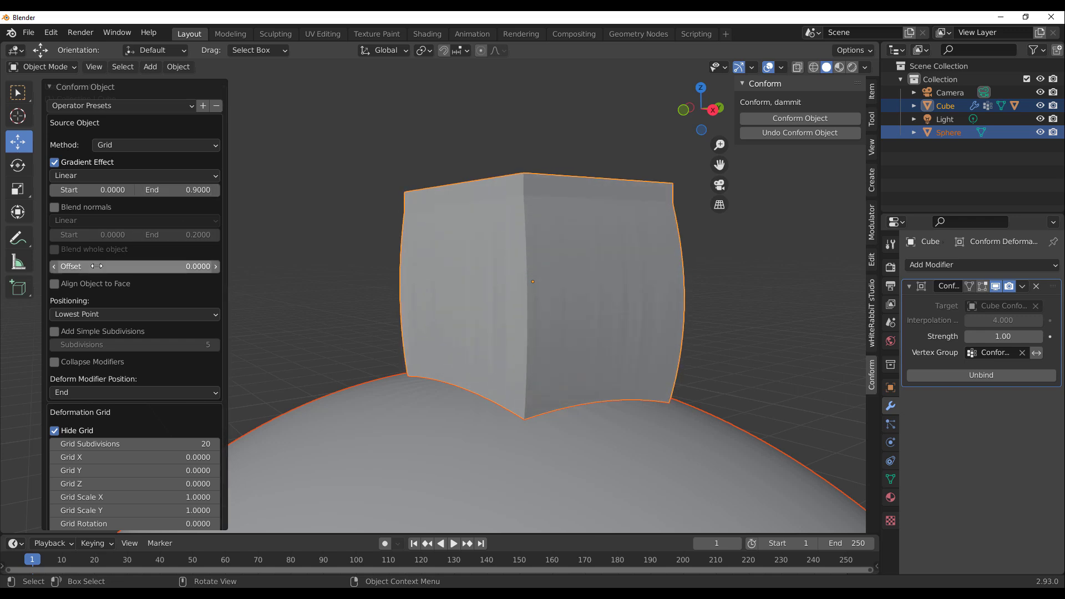
# - Switch the cube's conform method from Grid to Shrinkwrap and inspect the deformed sides
pyautogui.scroll(-2, 155, 302)
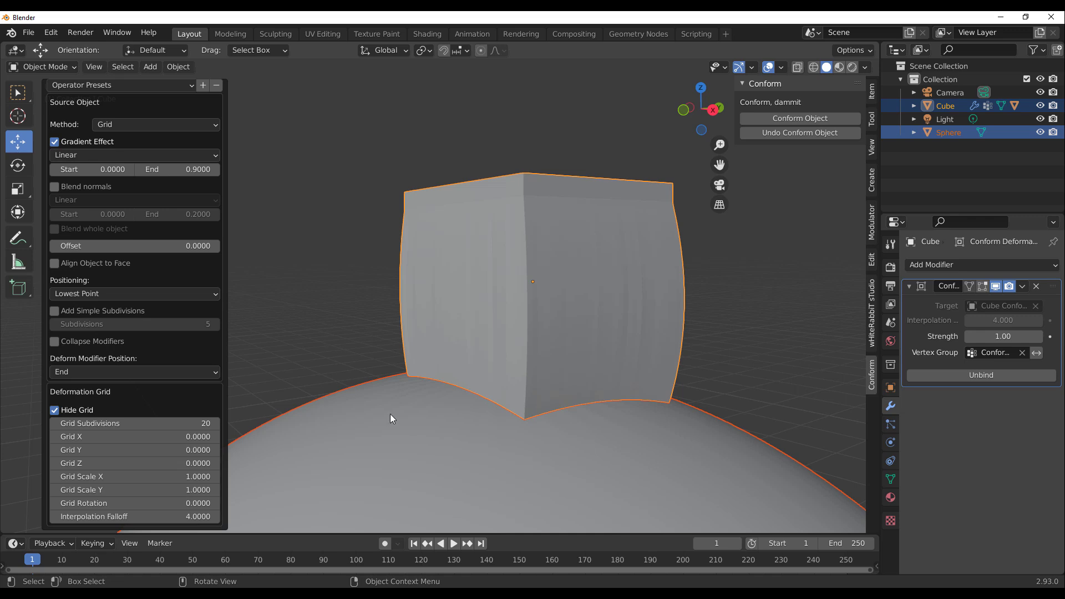
pyautogui.click(118, 130)
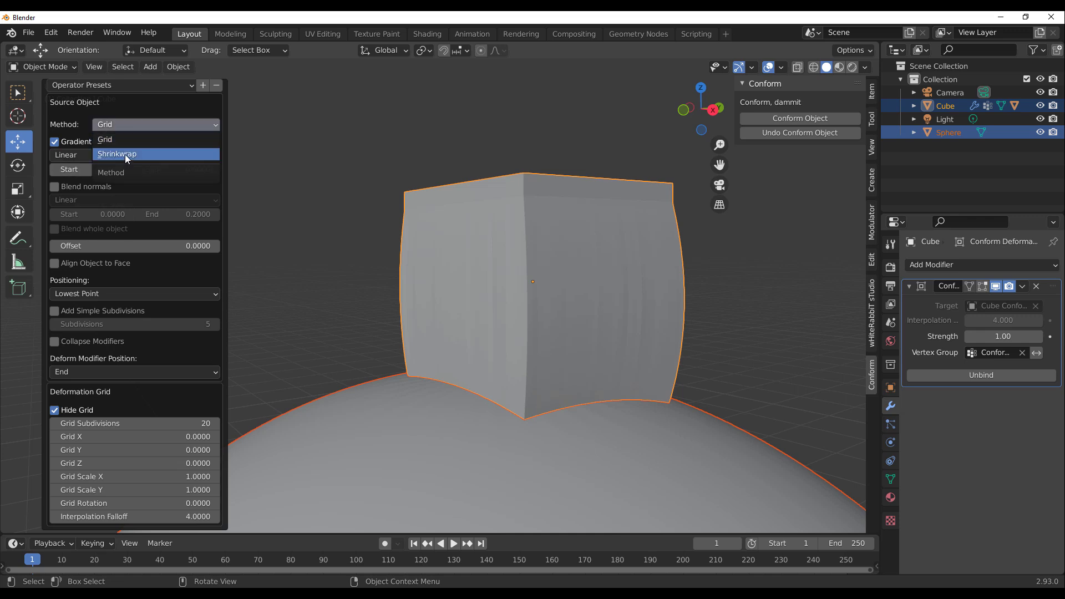
pyautogui.click(125, 155)
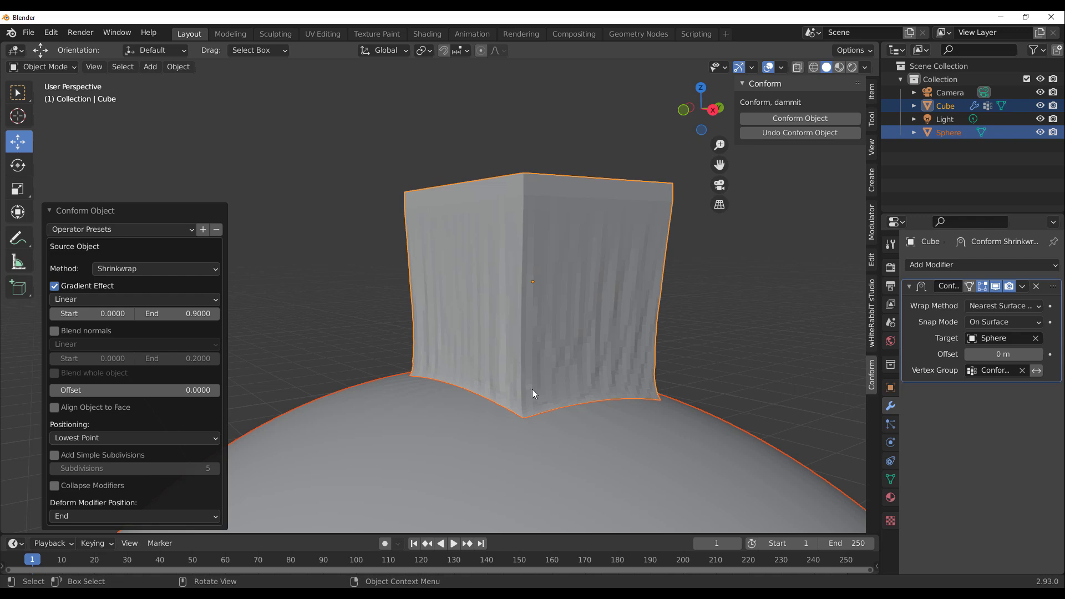
pyautogui.moveTo(583, 376); pyautogui.dragTo(554, 380, button='middle')
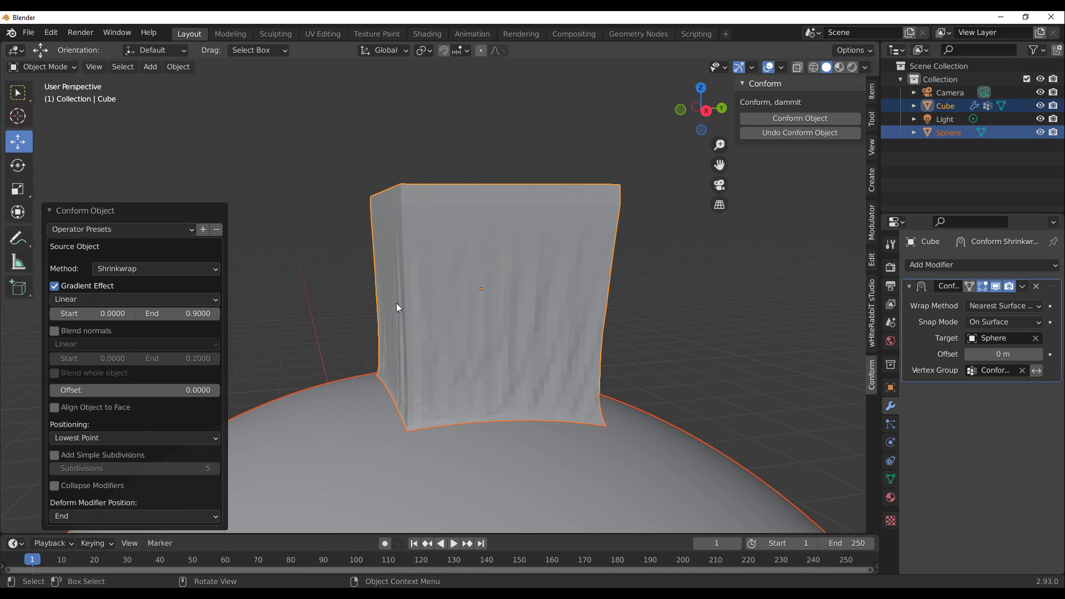
# - Keep the Linear gradient, try an End of 1.3, and set End to 2.73
pyautogui.click(124, 300)
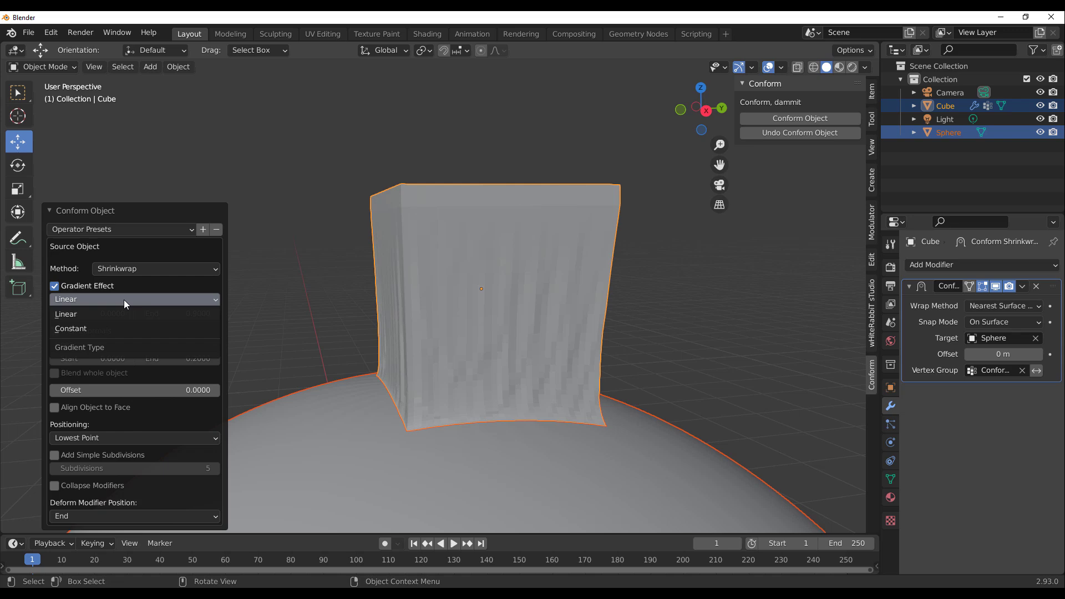
pyautogui.click(124, 300)
pyautogui.moveTo(190, 315); pyautogui.dragTo(213, 314)
pyautogui.moveTo(99, 315)
pyautogui.mouseDown()
pyautogui.moveTo(147, 314)
pyautogui.moveTo(89, 313)
pyautogui.mouseUp()
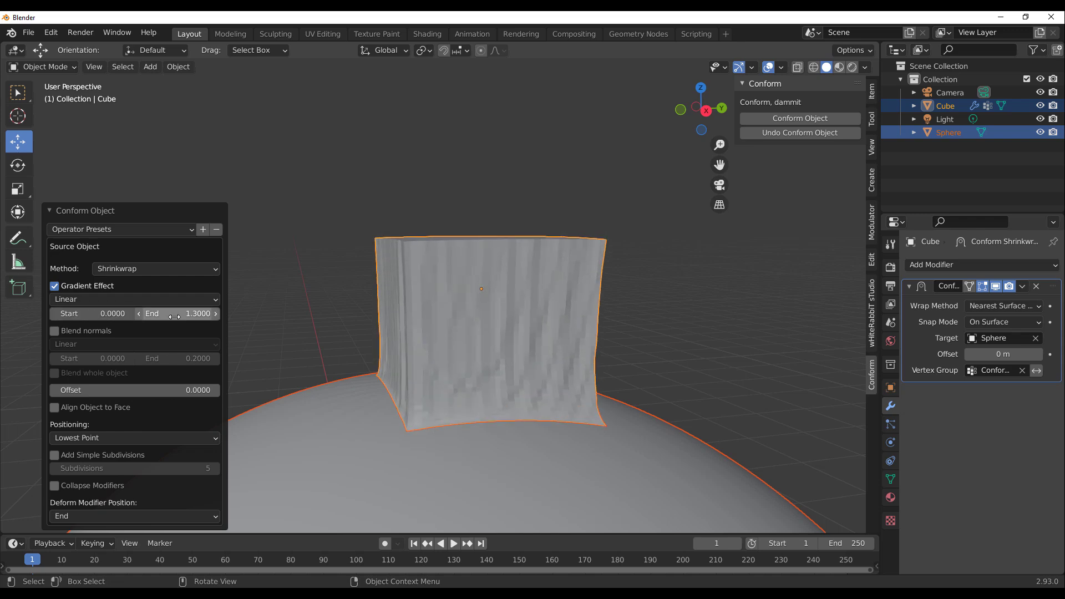
pyautogui.moveTo(177, 313); pyautogui.dragTo(204, 313)
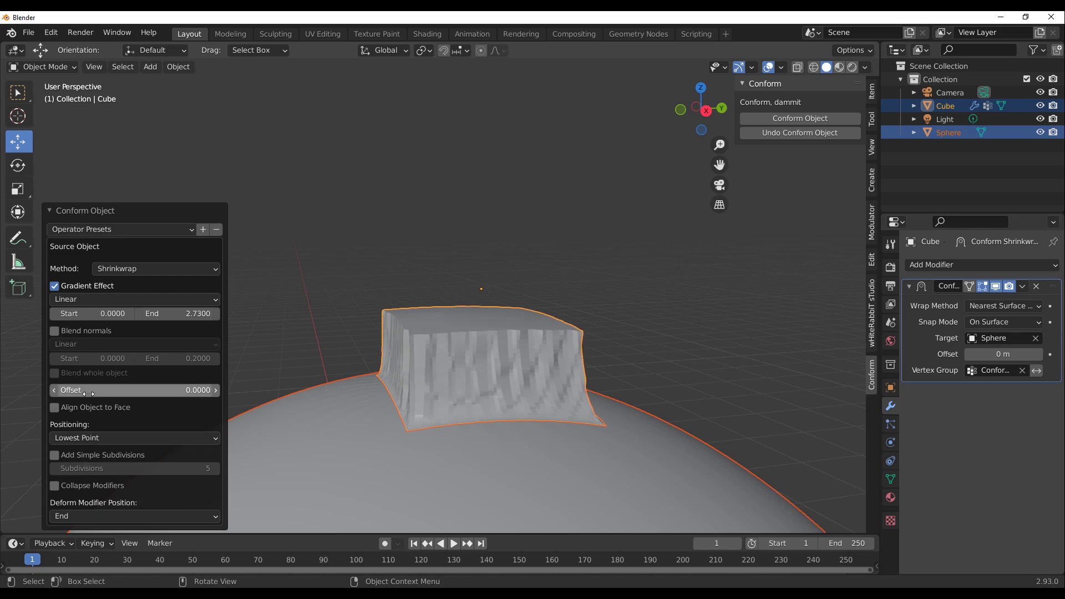
# - Clear the selection and select only the conformed cube on the sphere
pyautogui.moveTo(517, 368); pyautogui.dragTo(499, 322, button='middle')
pyautogui.moveTo(536, 169); pyautogui.dragTo(634, 231)
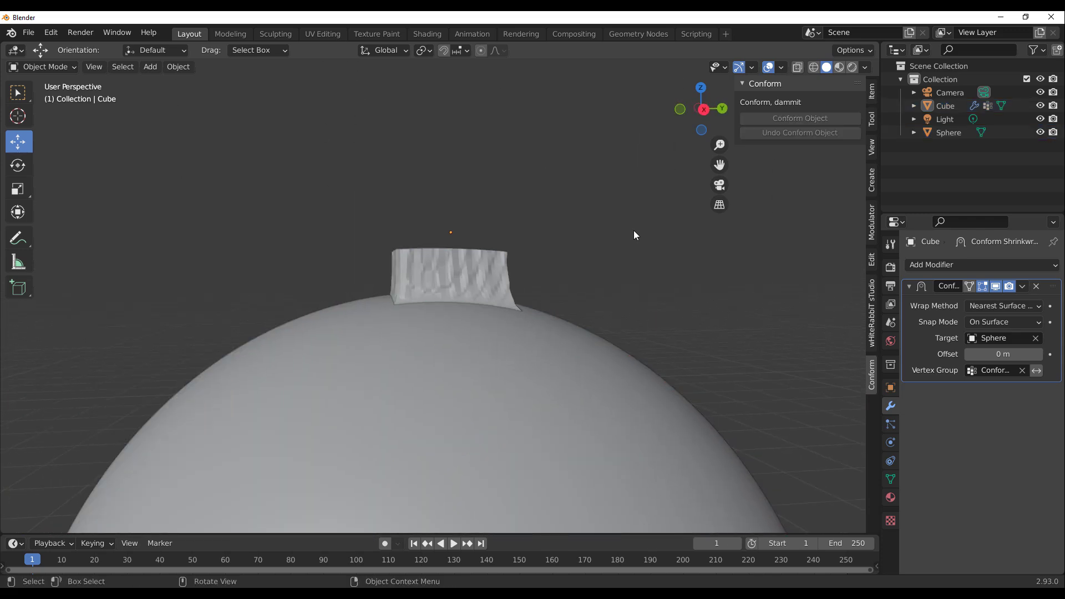
pyautogui.click(438, 281)
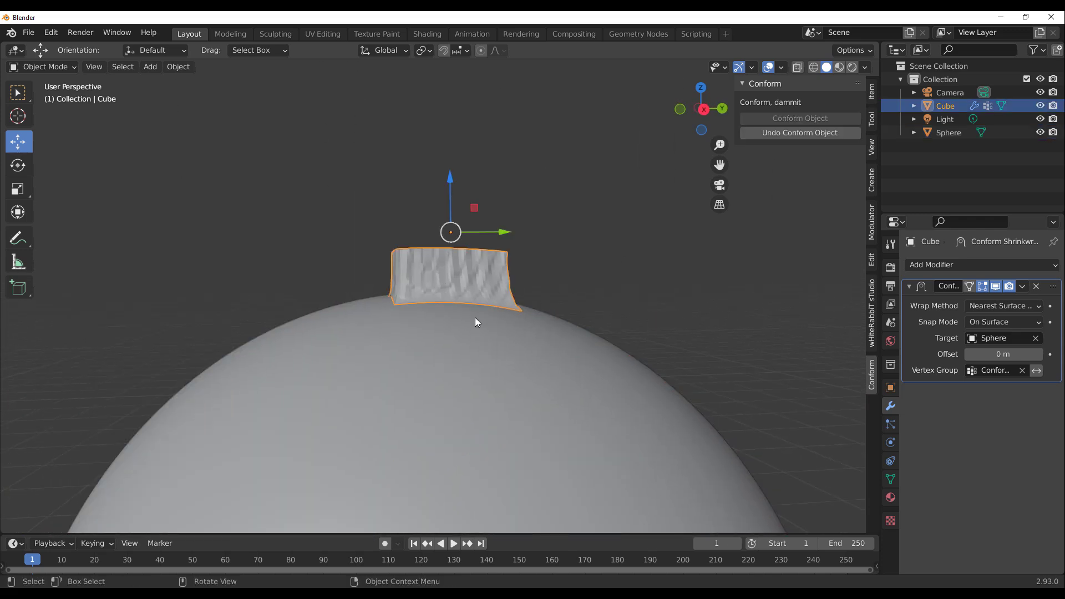
pyautogui.rightClick(587, 168)
pyautogui.click(554, 75)
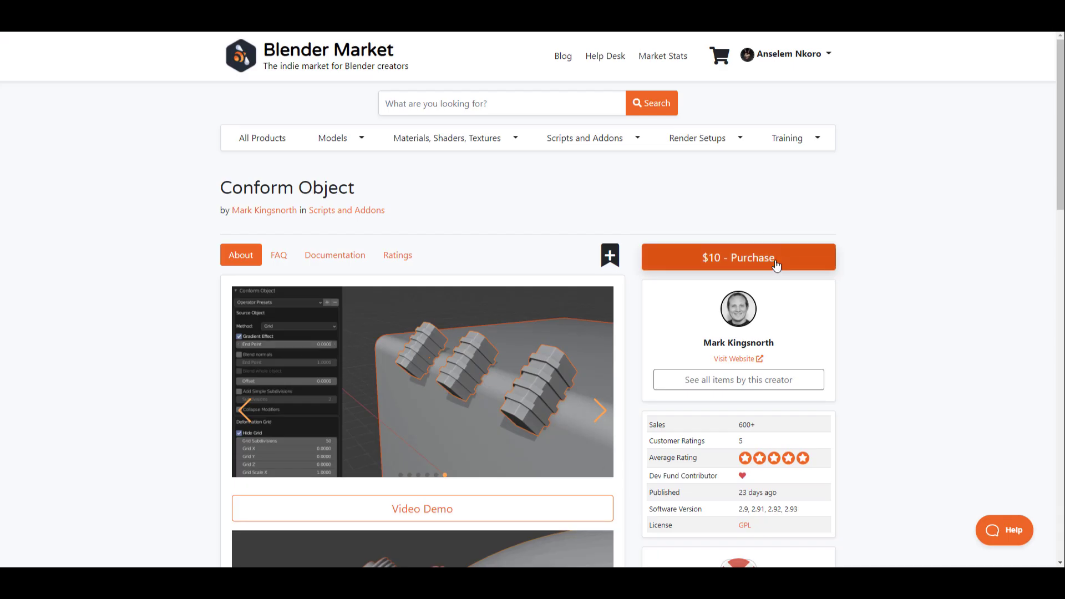
# - Switch to Blender Market and review the Conform Object description, features, documentation section and the creator's other add-ons
pyautogui.scroll(-8, 495, 308)
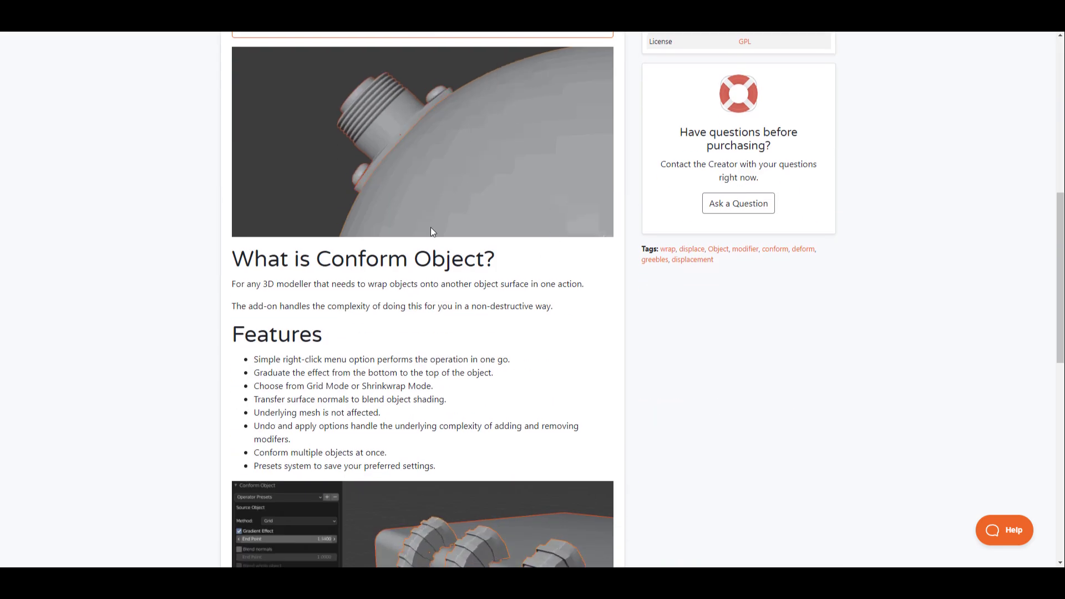
pyautogui.scroll(-8, 431, 227)
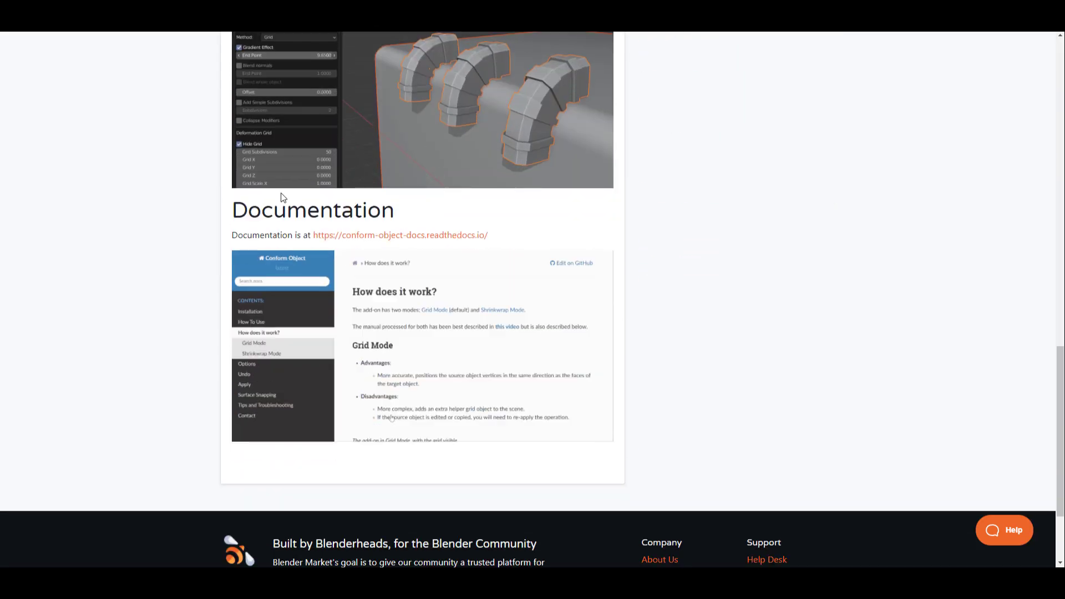
pyautogui.scroll(16, 421, 263)
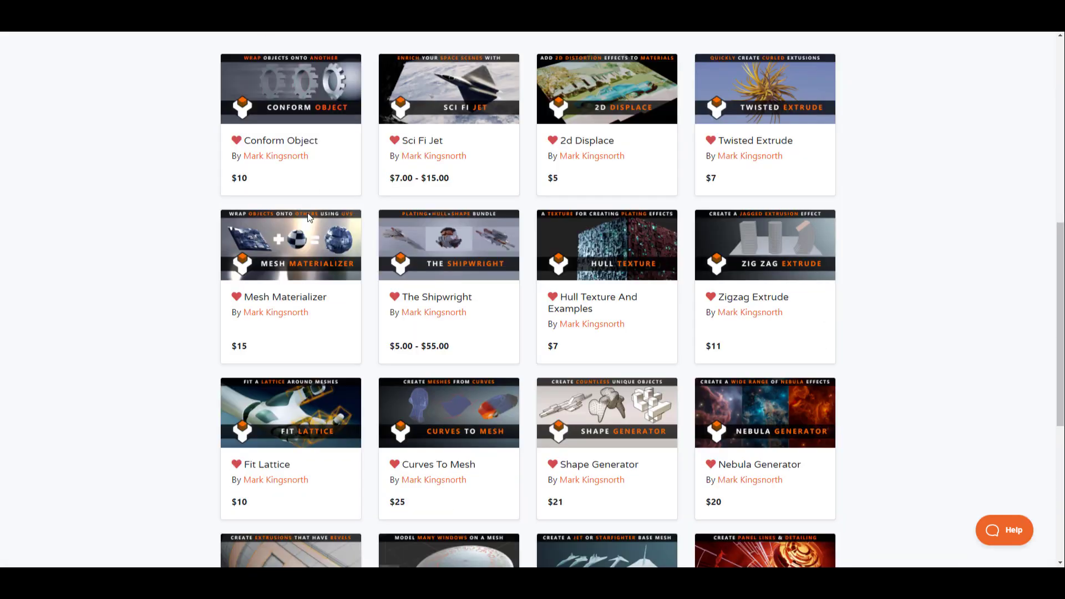
pyautogui.scroll(9, 389, 261)
pyautogui.scroll(-7, 361, 244)
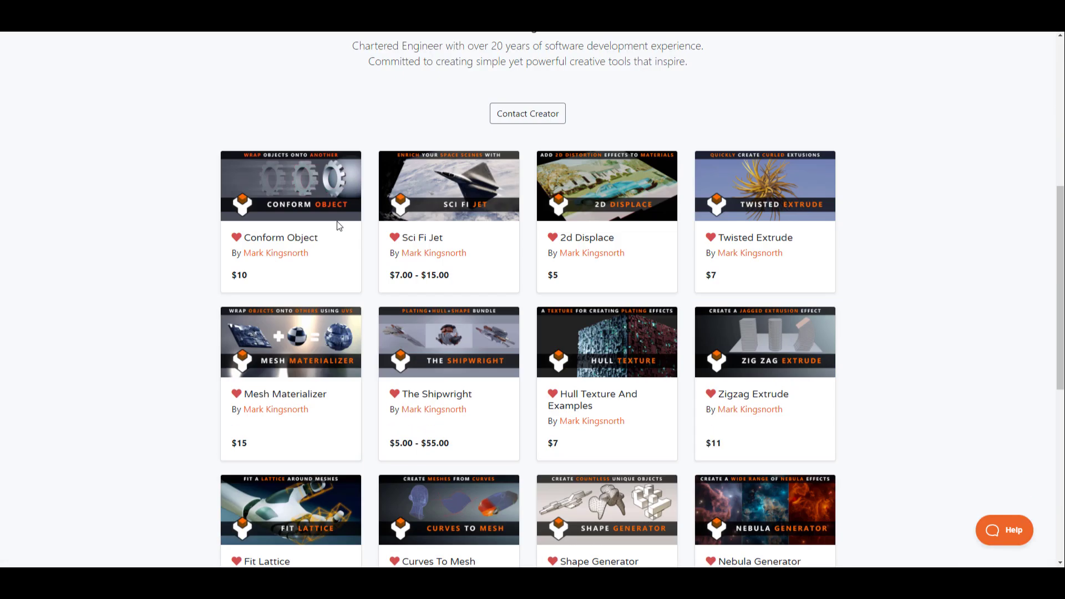
pyautogui.scroll(-6, 339, 222)
pyautogui.scroll(6, 335, 195)
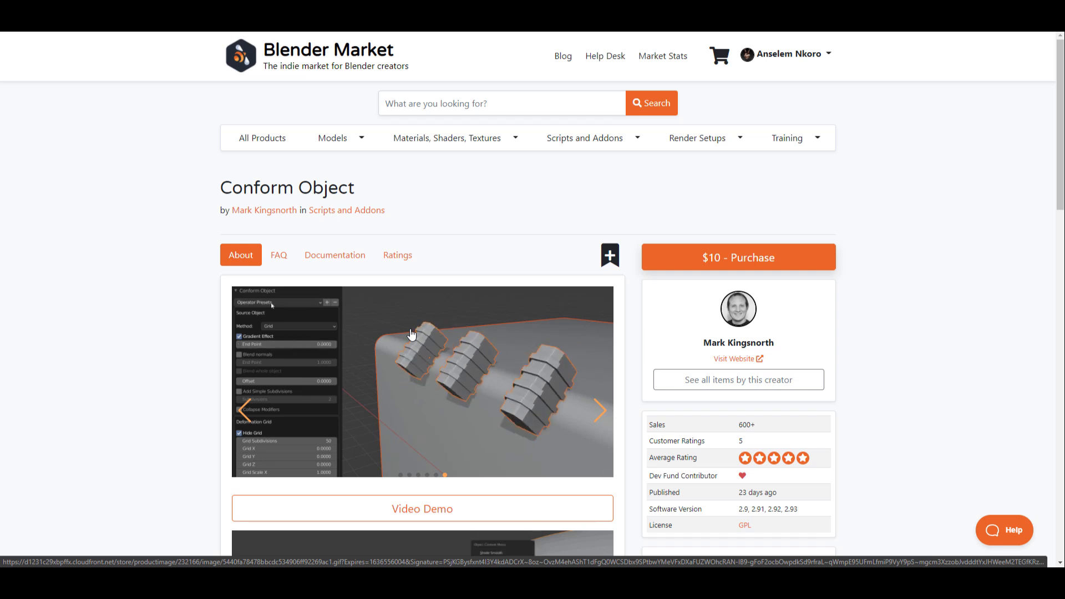
# - Browse the preview gallery on the Conform Object product page and view the demo images below it
pyautogui.click(247, 419)
pyautogui.click(245, 411)
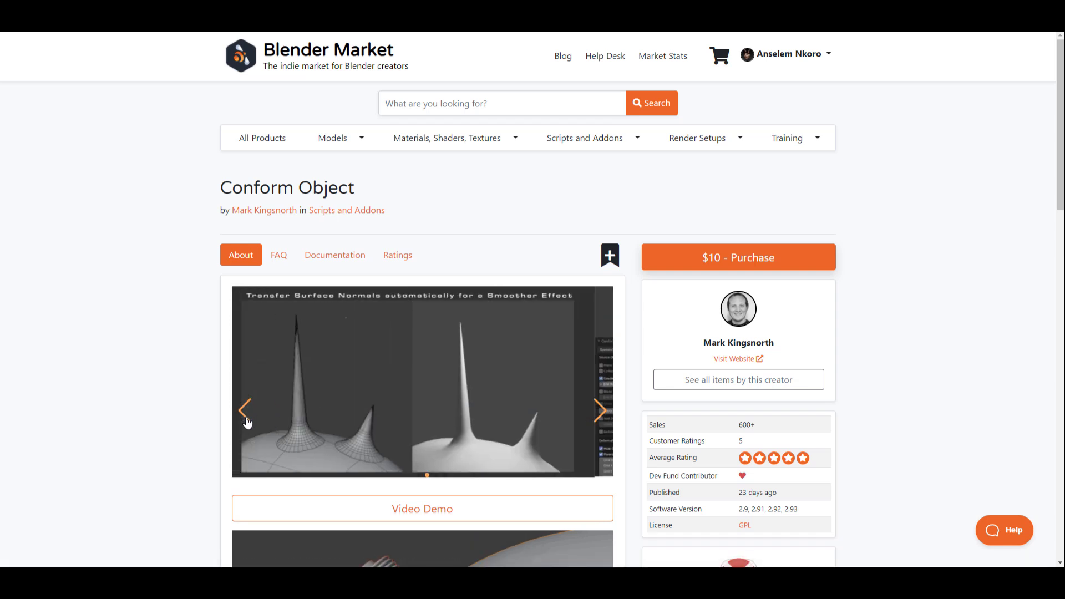
pyautogui.click(244, 411)
pyautogui.click(245, 410)
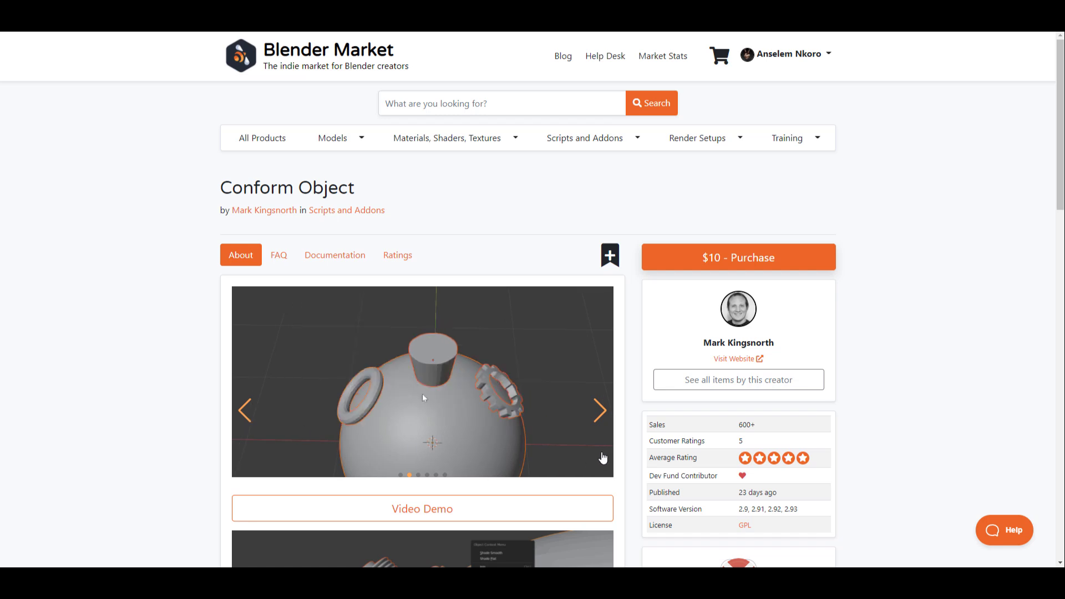
pyautogui.click(600, 418)
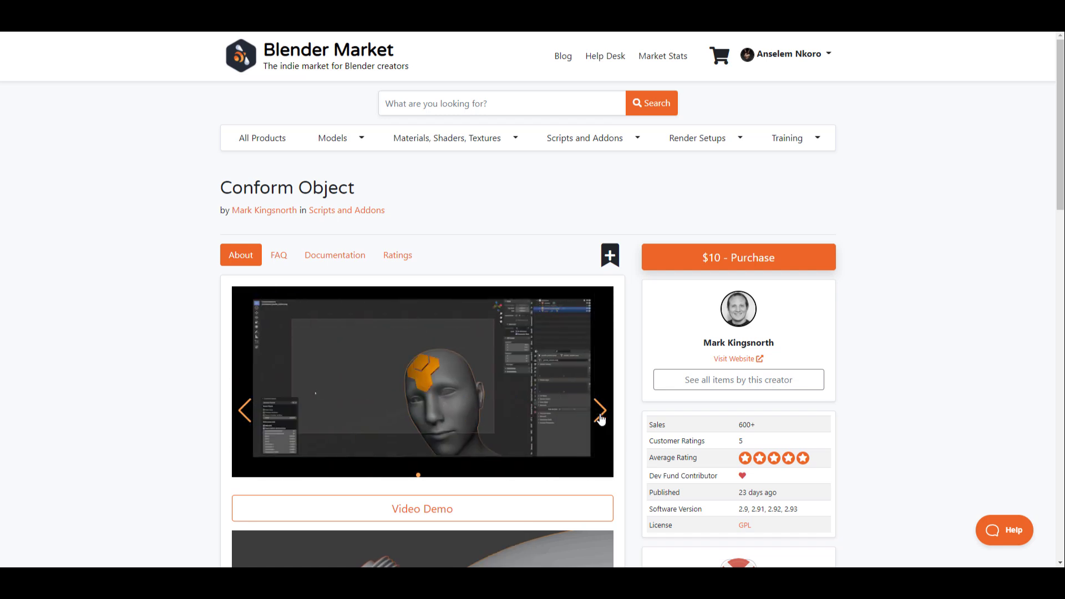
pyautogui.scroll(-3, 601, 420)
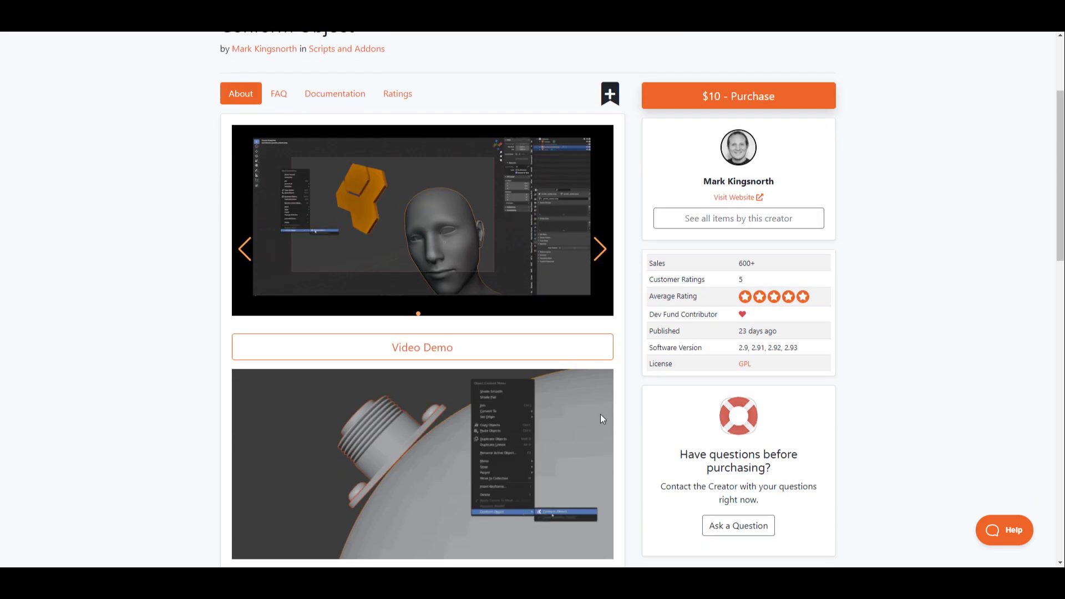